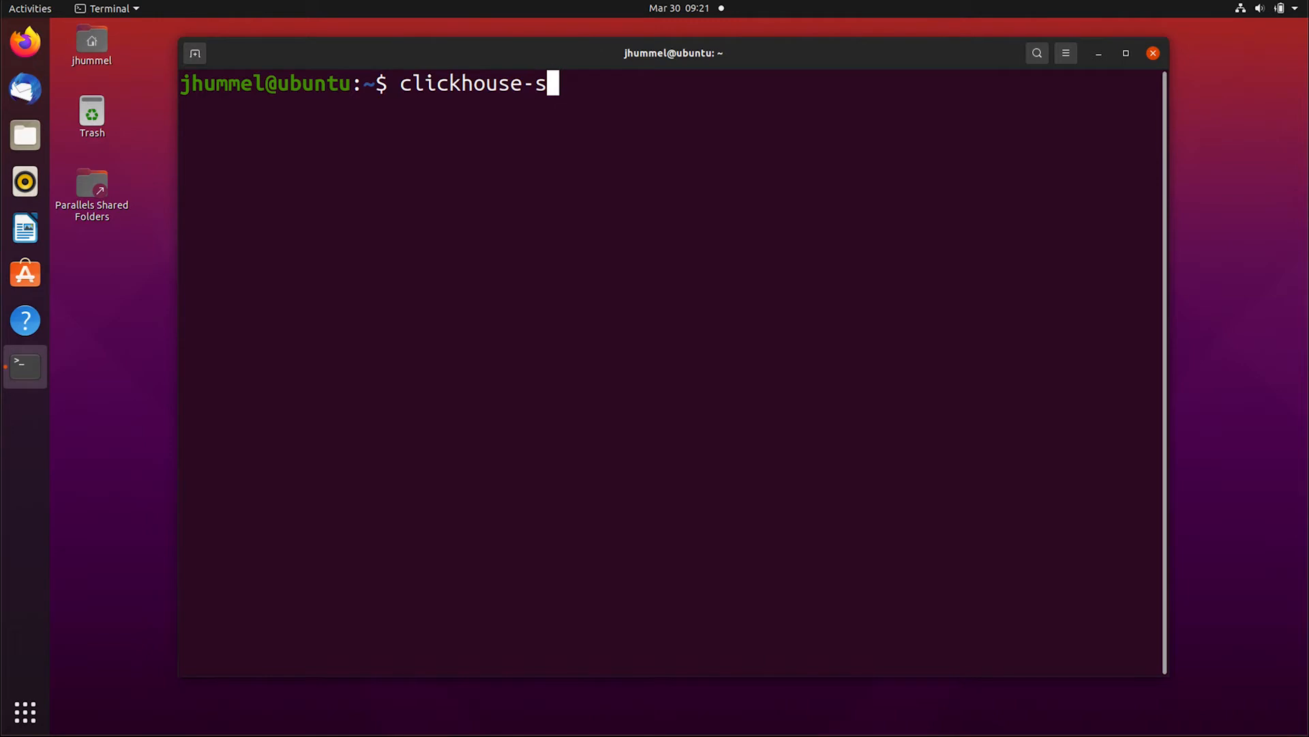
# - Check the installed ClickHouse server version with clickhouse-server --version and the Linux release with lsb_release -a
pyautogui.write('n')
pyautogui.press('Return')
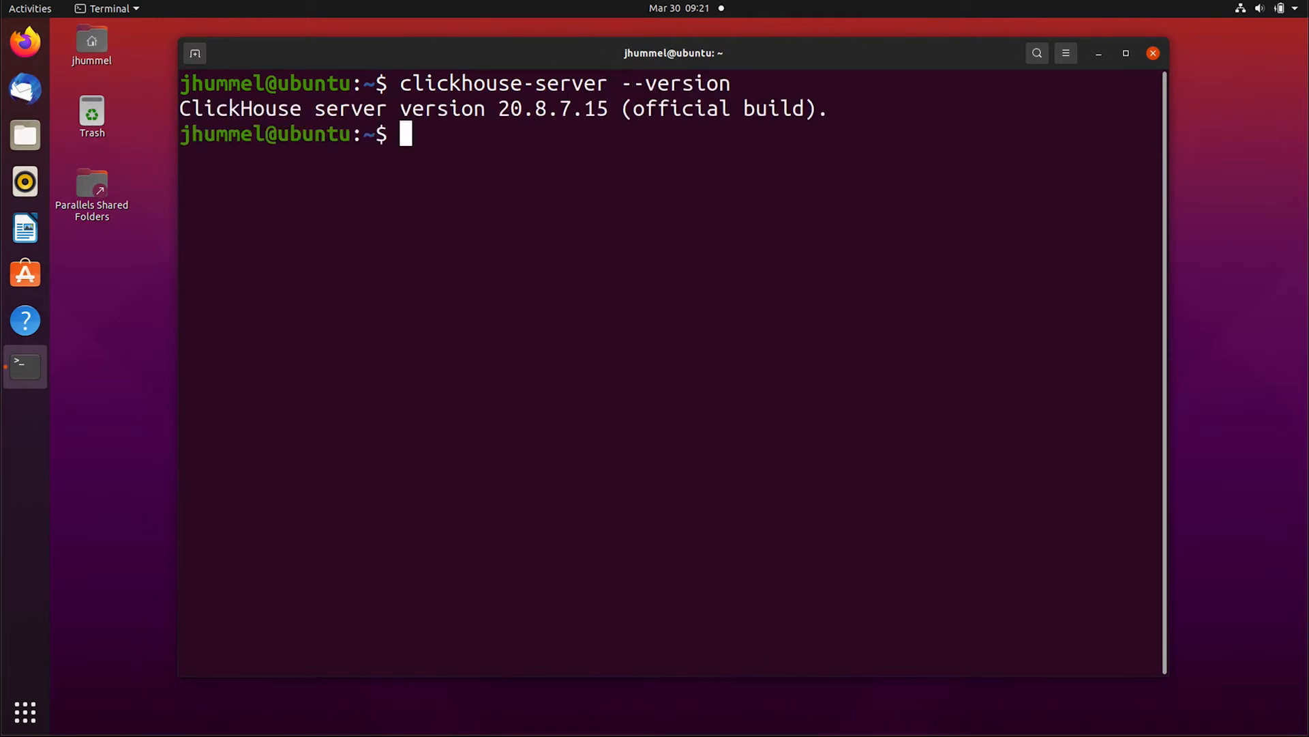
pyautogui.write('lsb_release -a')
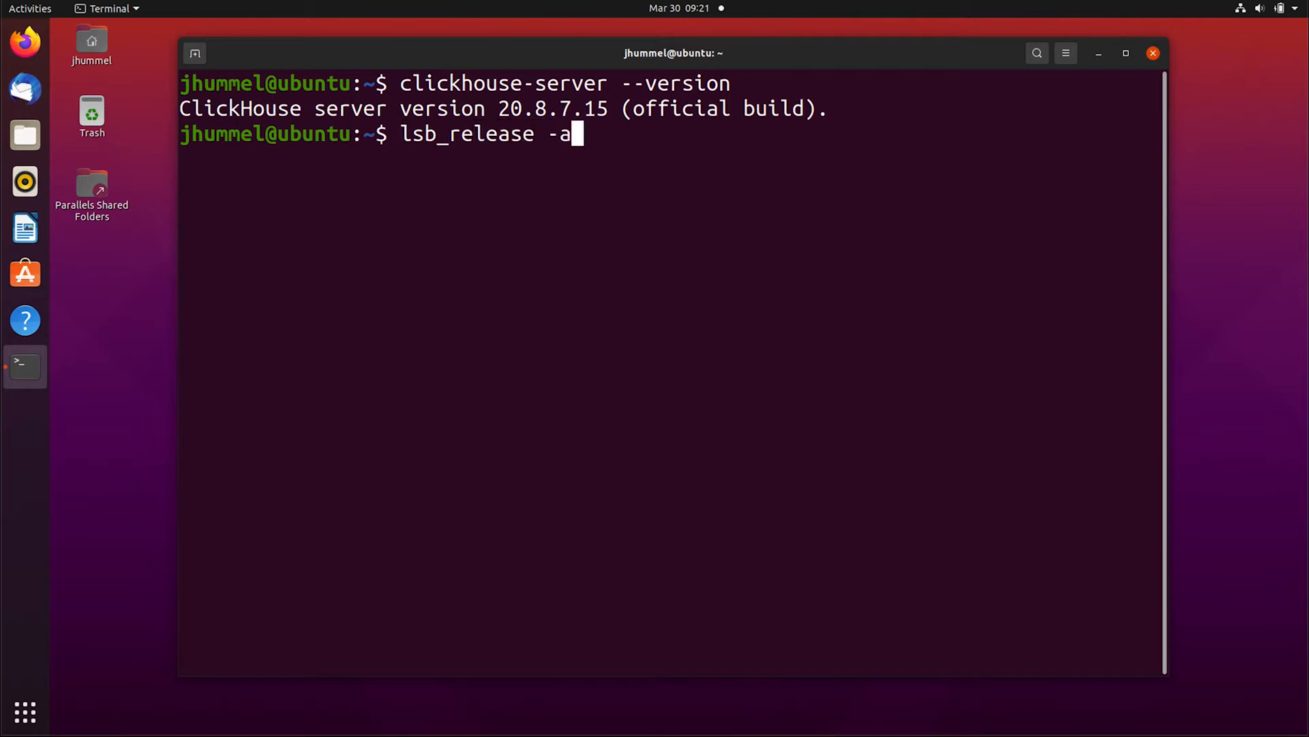
pyautogui.press('Return')
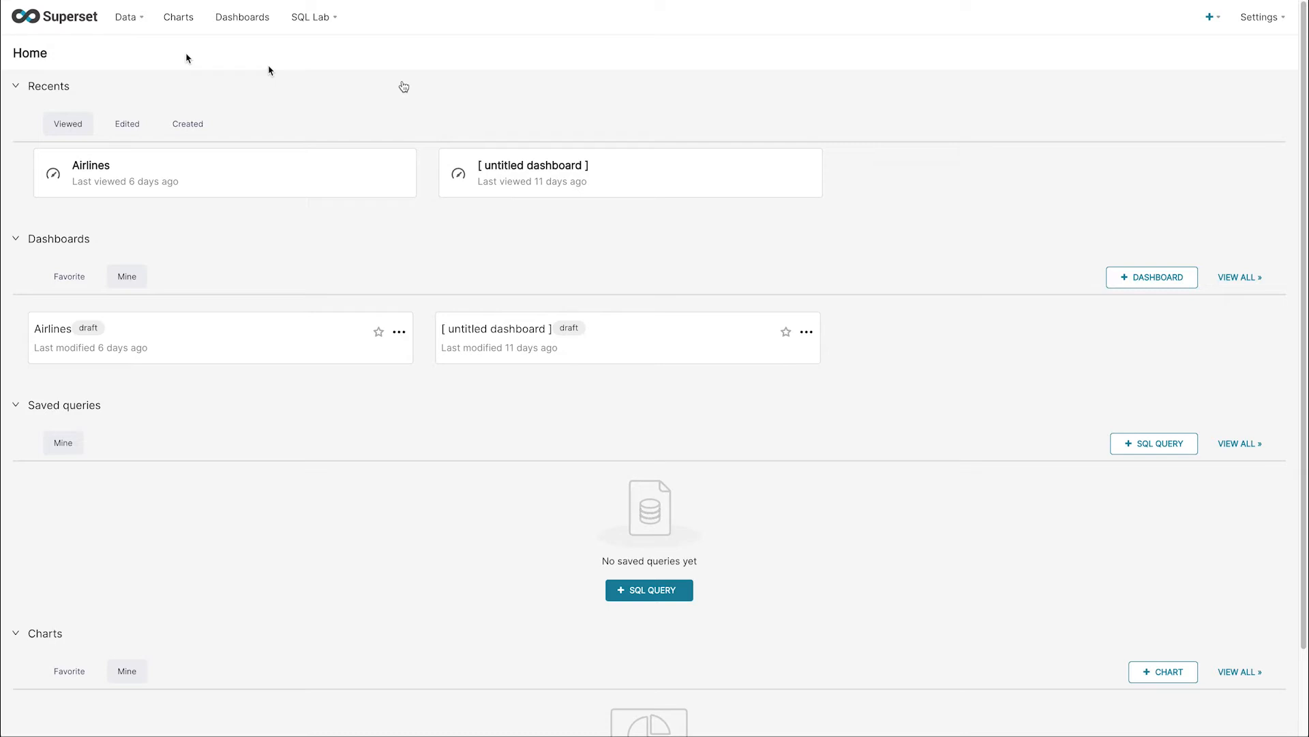
# - Add a database connection named Local ClickHouse with the SQLAlchemy URI clickhouse+native://192.168.86.110, testing it before connecting
pyautogui.click(134, 19)
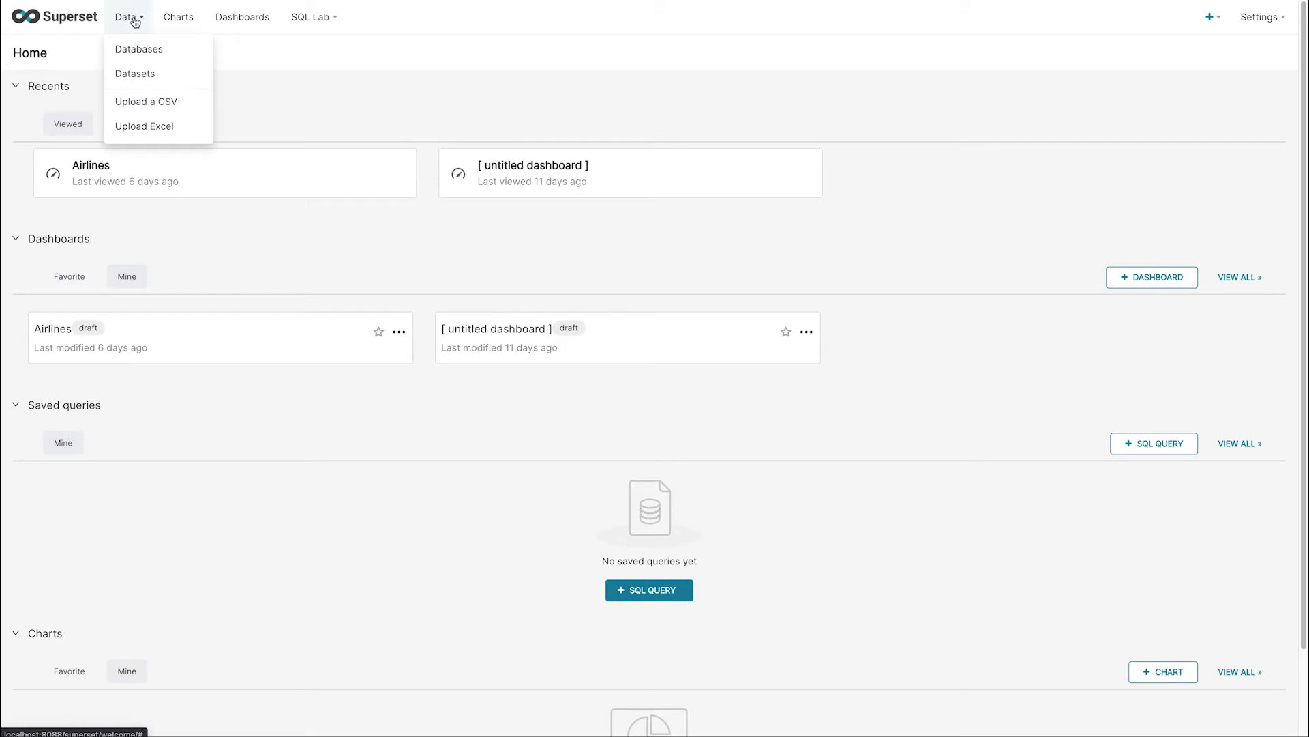
pyautogui.click(135, 47)
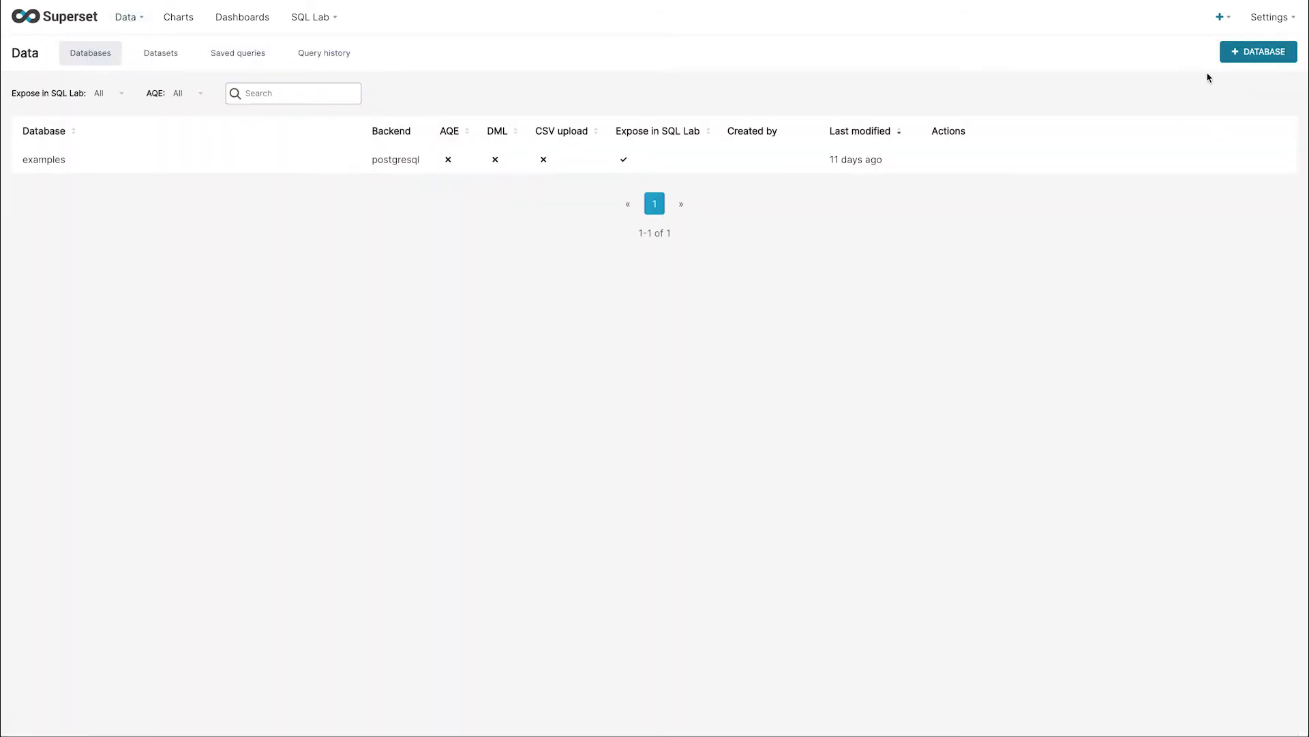
pyautogui.click(1237, 53)
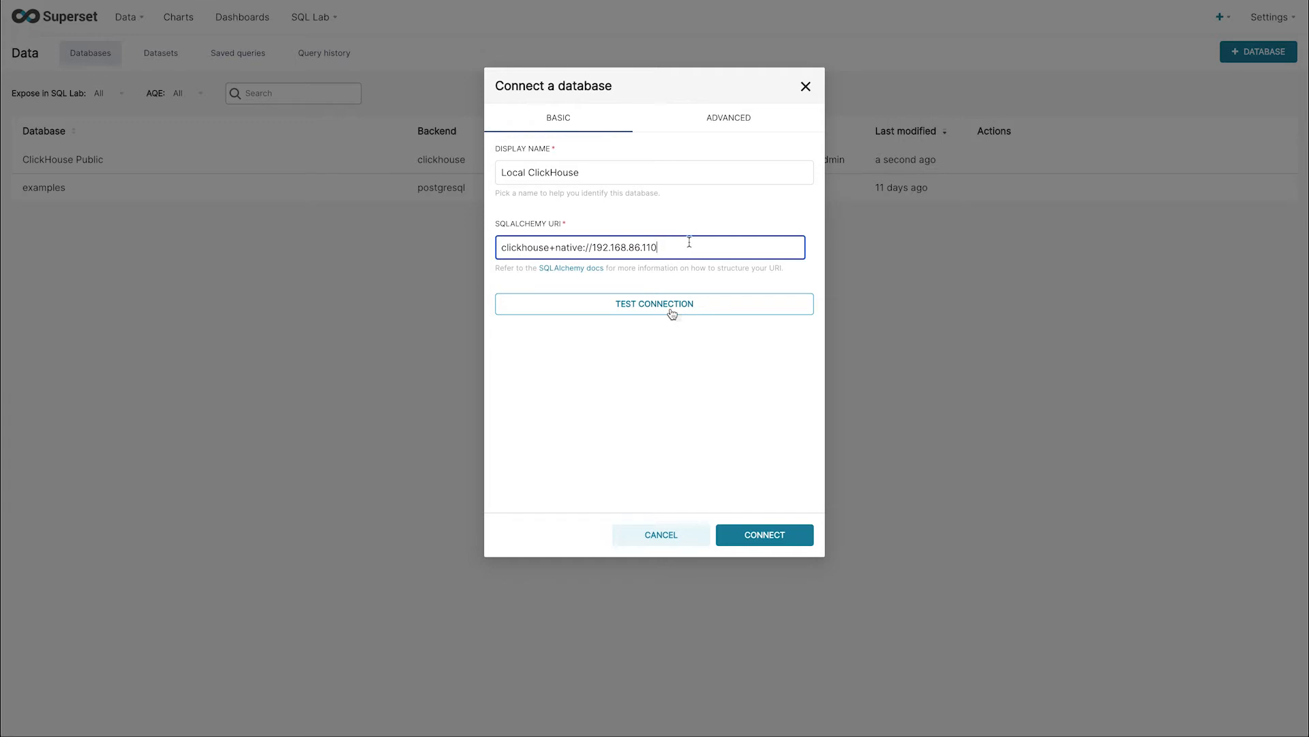
pyautogui.click(671, 313)
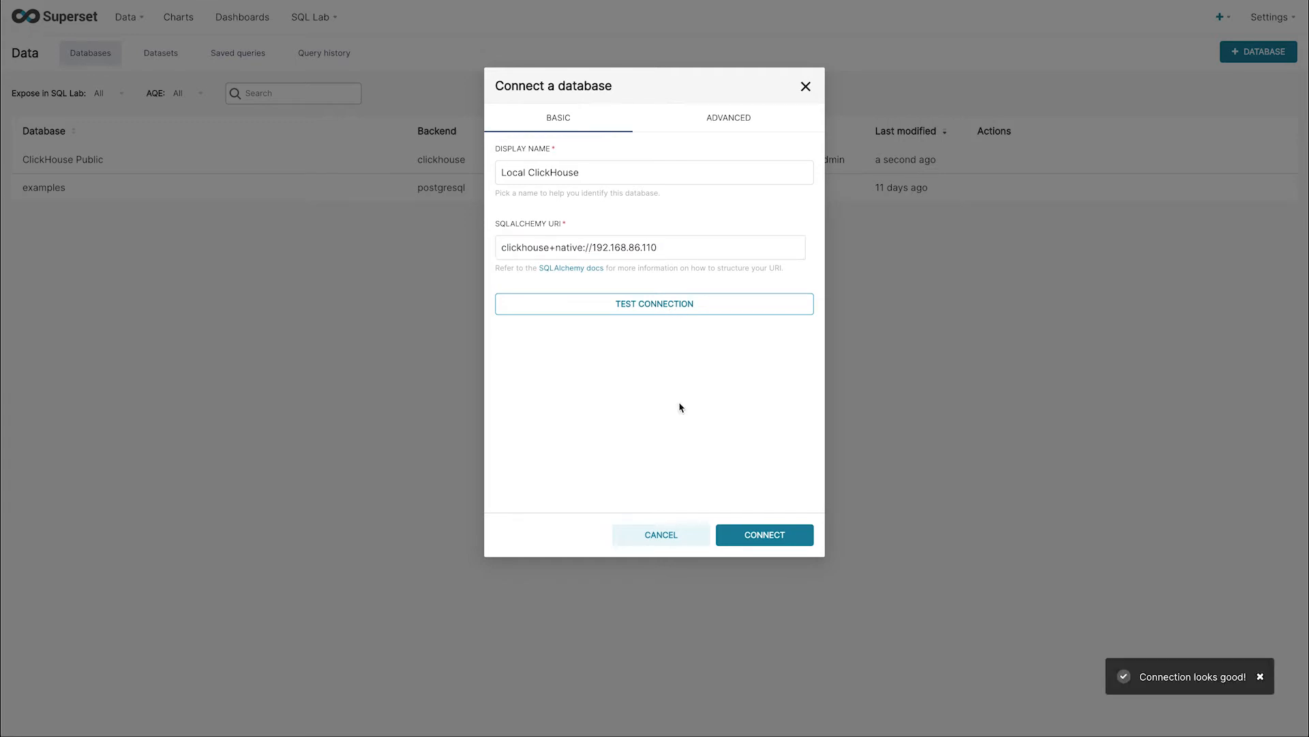
pyautogui.click(778, 538)
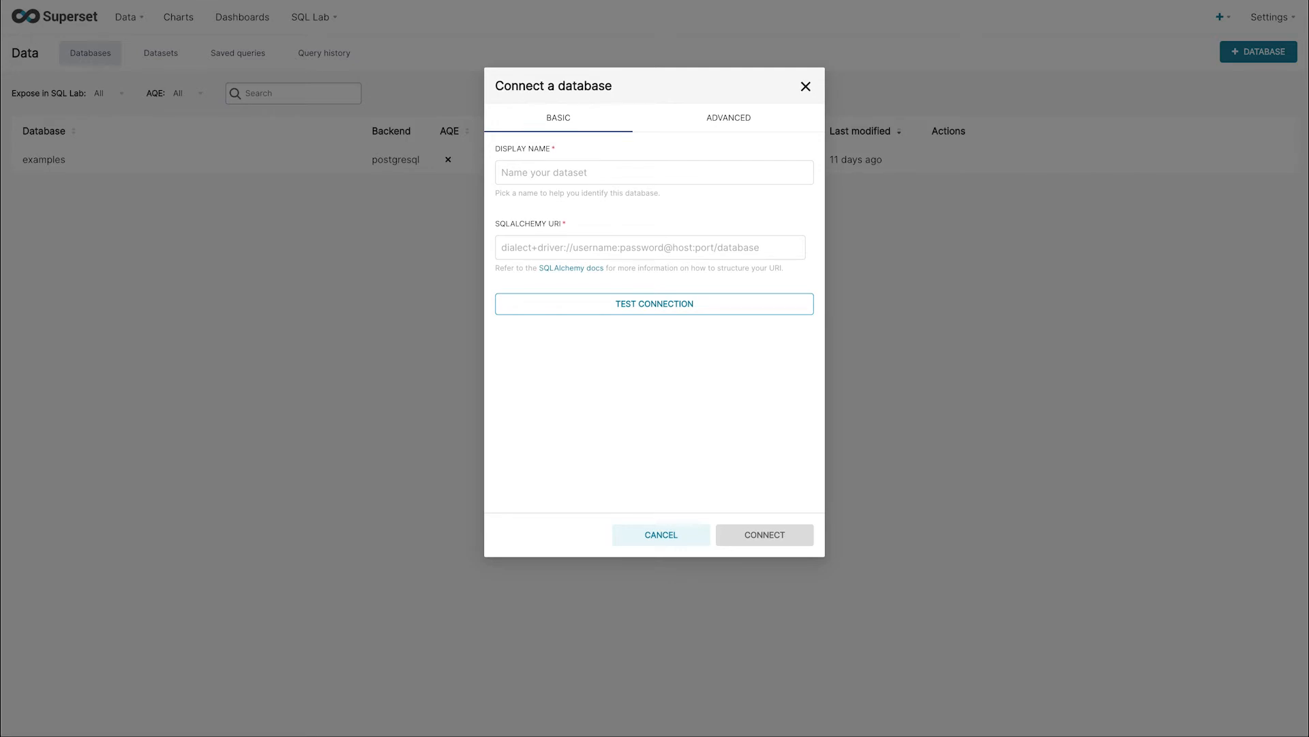
# - Name the new database connection ClickHouse Public and paste its SQLAlchemy URI, including the login credentials
pyautogui.click(625, 169)
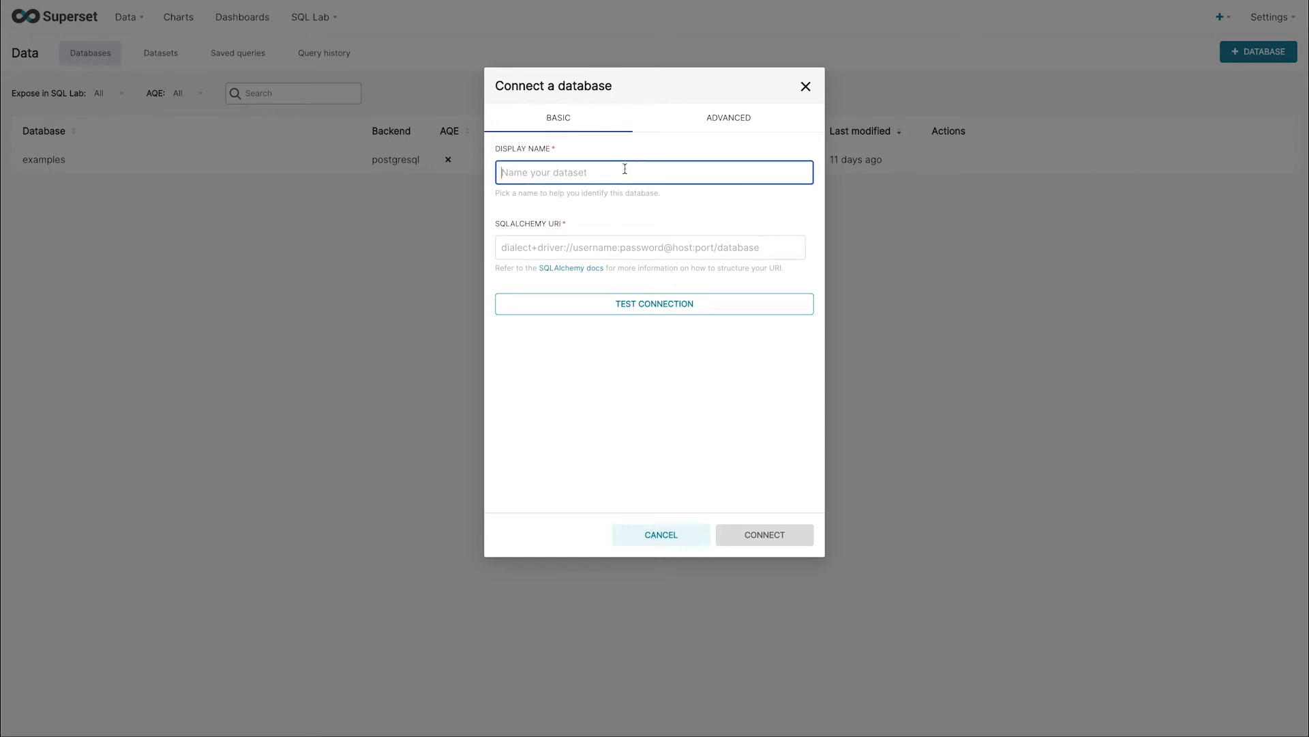
pyautogui.write('ClickHouse Public')
pyautogui.click(643, 240)
pyautogui.hotkey('ctrl', 'v')
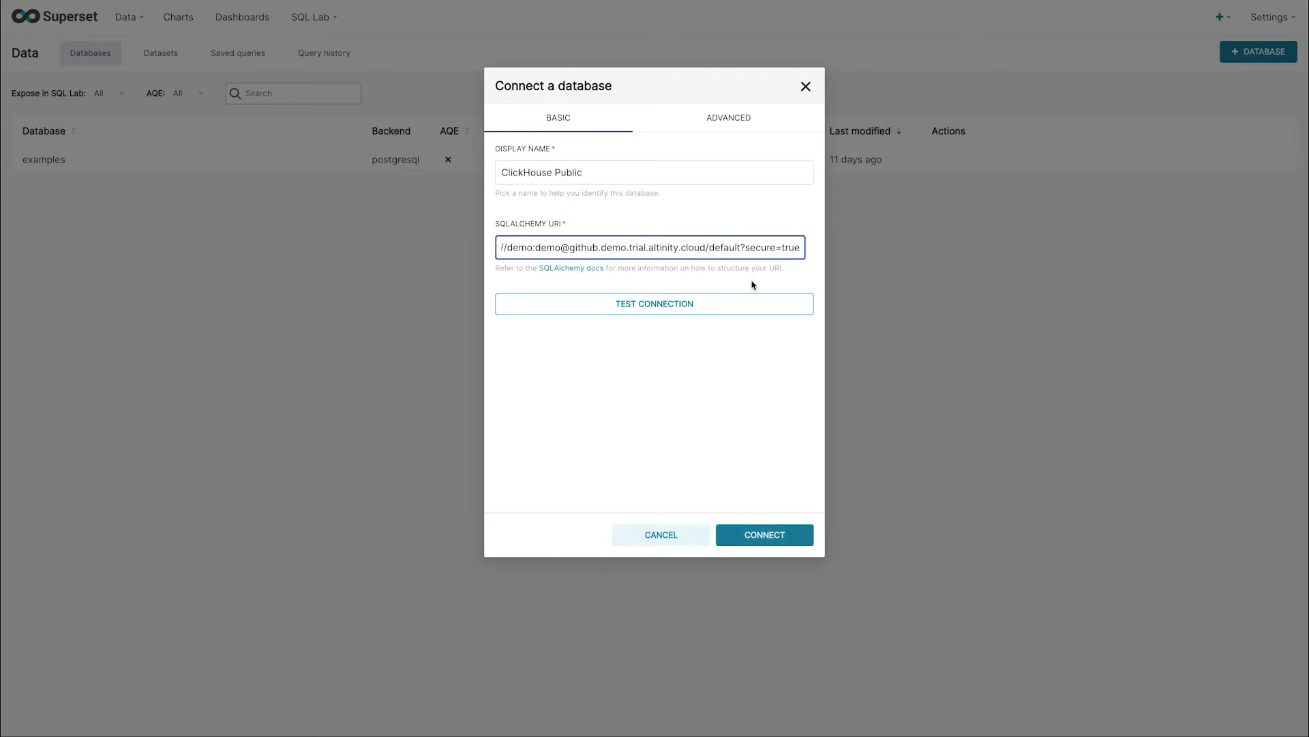
# - Examine the parts of the pasted SQLAlchemy URI, including the host, database and secure parameter
pyautogui.hotkey('shift', 'Left')
pyautogui.hotkey('shift', 'Left')
pyautogui.hotkey('shift', 'Left')
pyautogui.hotkey('shift', 'Left')
pyautogui.hotkey('shift', 'Left')
pyautogui.hotkey('shift', 'Left')
pyautogui.hotkey('shift', 'Left')
pyautogui.hotkey('shift', 'Left')
pyautogui.hotkey('shift', 'Left')
pyautogui.hotkey('shift', 'Left')
pyautogui.hotkey('shift', 'Left')
pyautogui.hotkey('shift', 'Left')
pyautogui.press('Home')
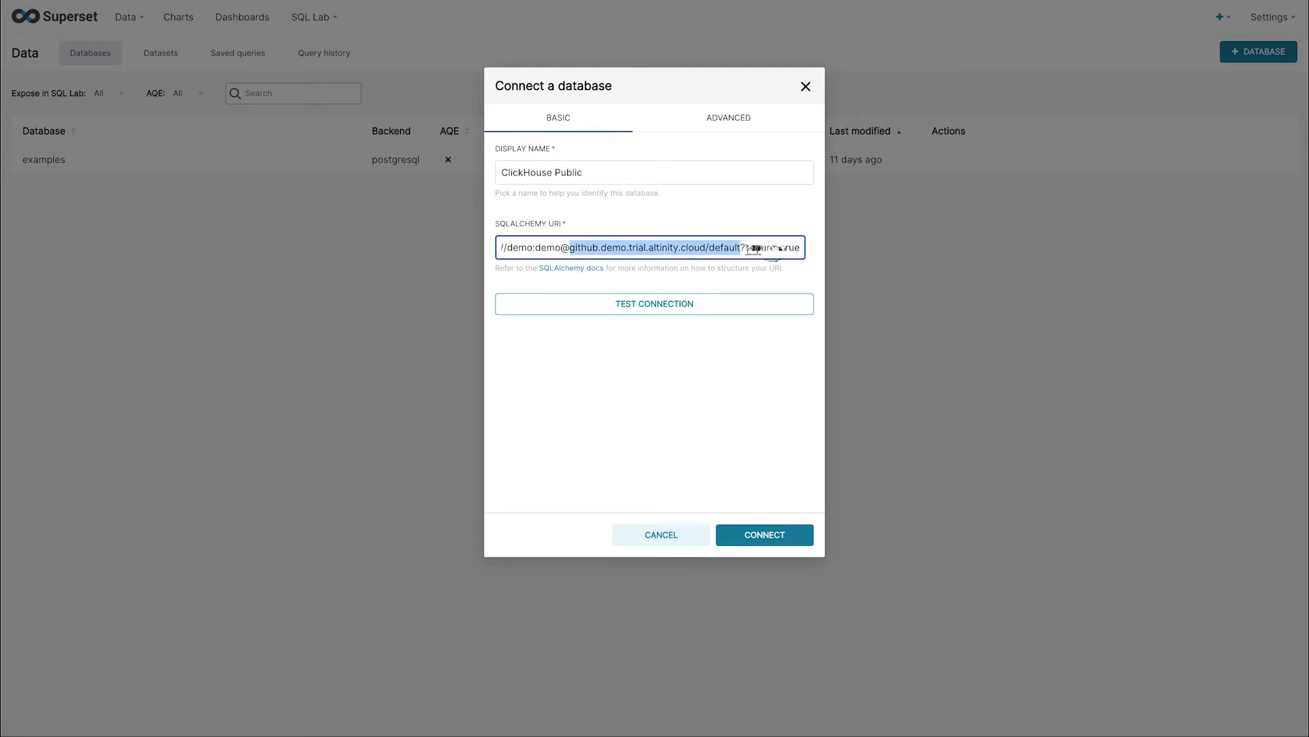
pyautogui.moveTo(746, 248); pyautogui.dragTo(803, 254)
# - Test the ClickHouse Public connection and connect the database
pyautogui.click(806, 268)
pyautogui.click(702, 303)
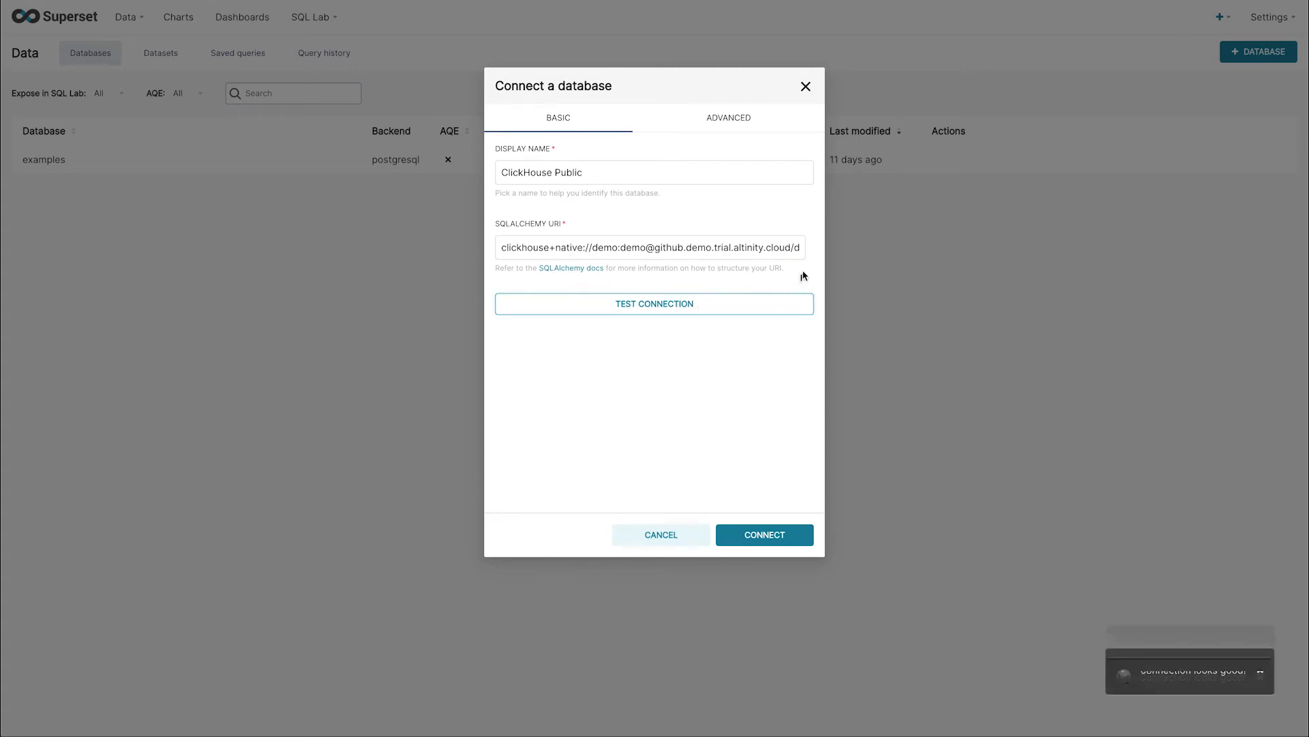
pyautogui.click(782, 542)
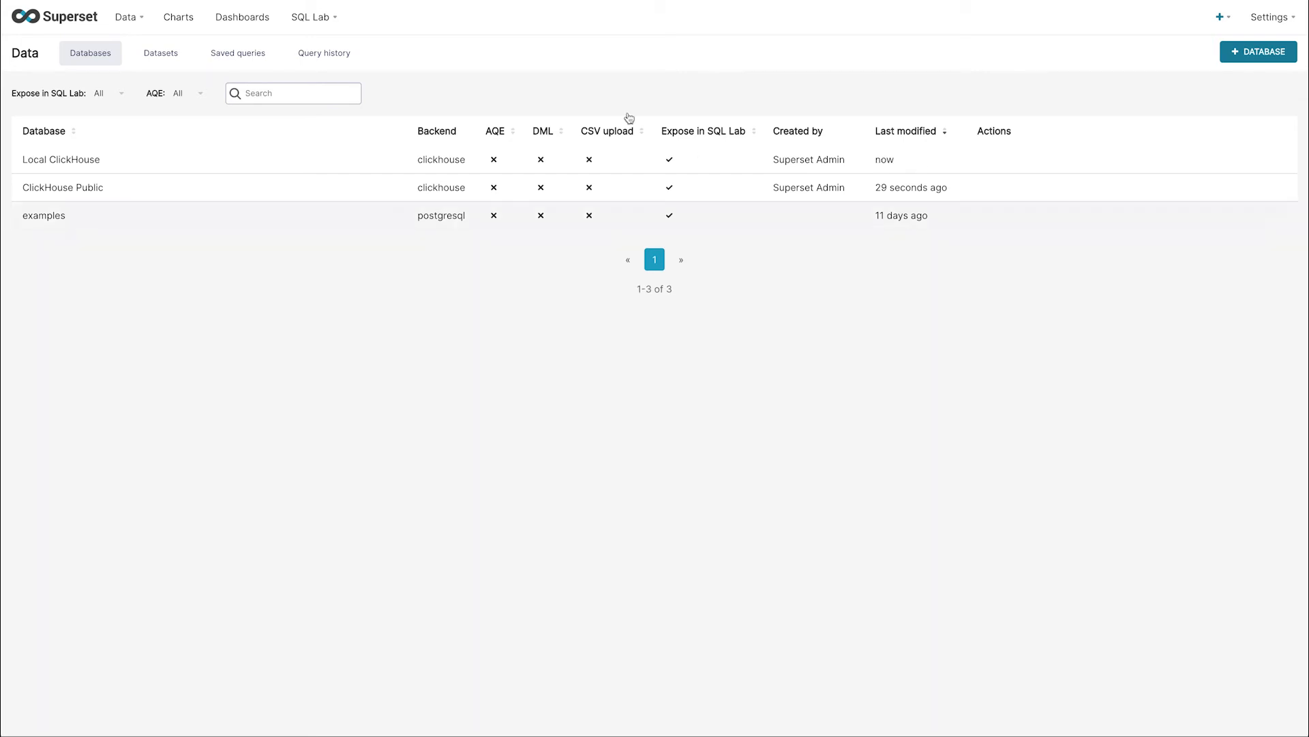
# - Start adding a new dataset and set its datasource database to ClickHouse Public
pyautogui.click(162, 55)
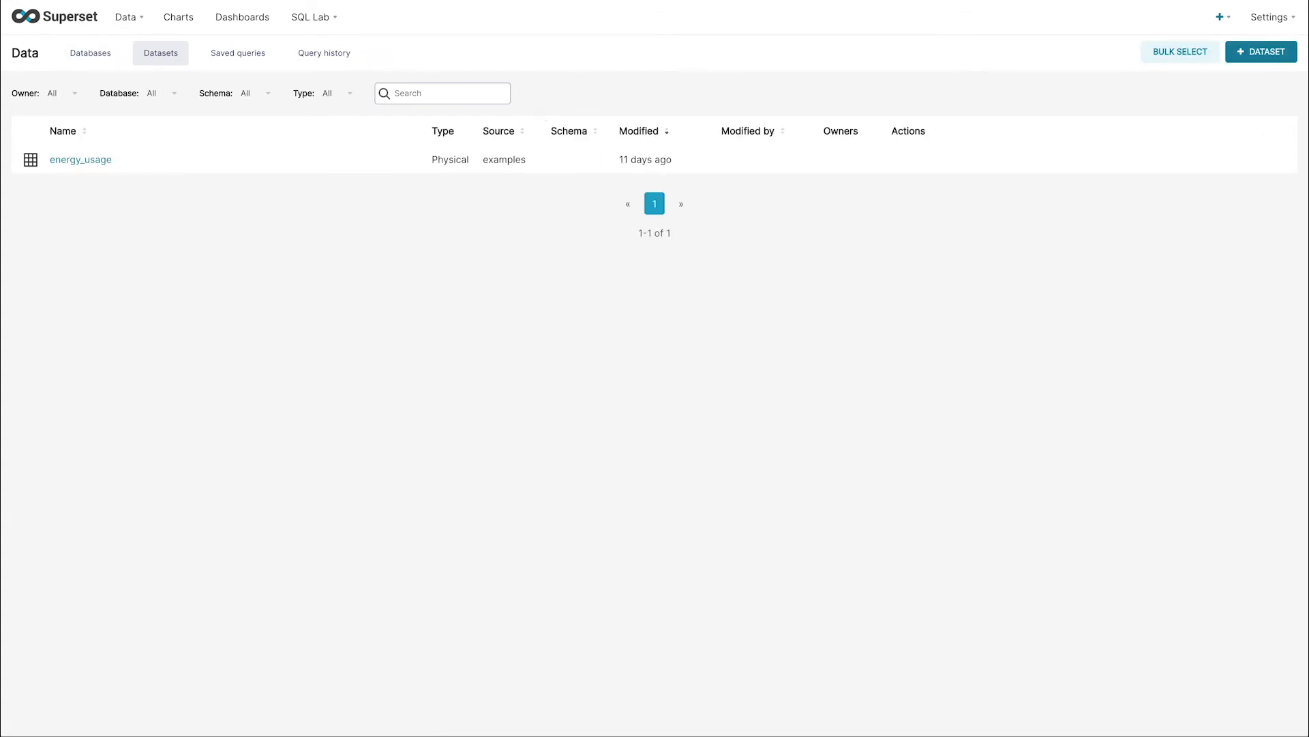
pyautogui.click(1252, 52)
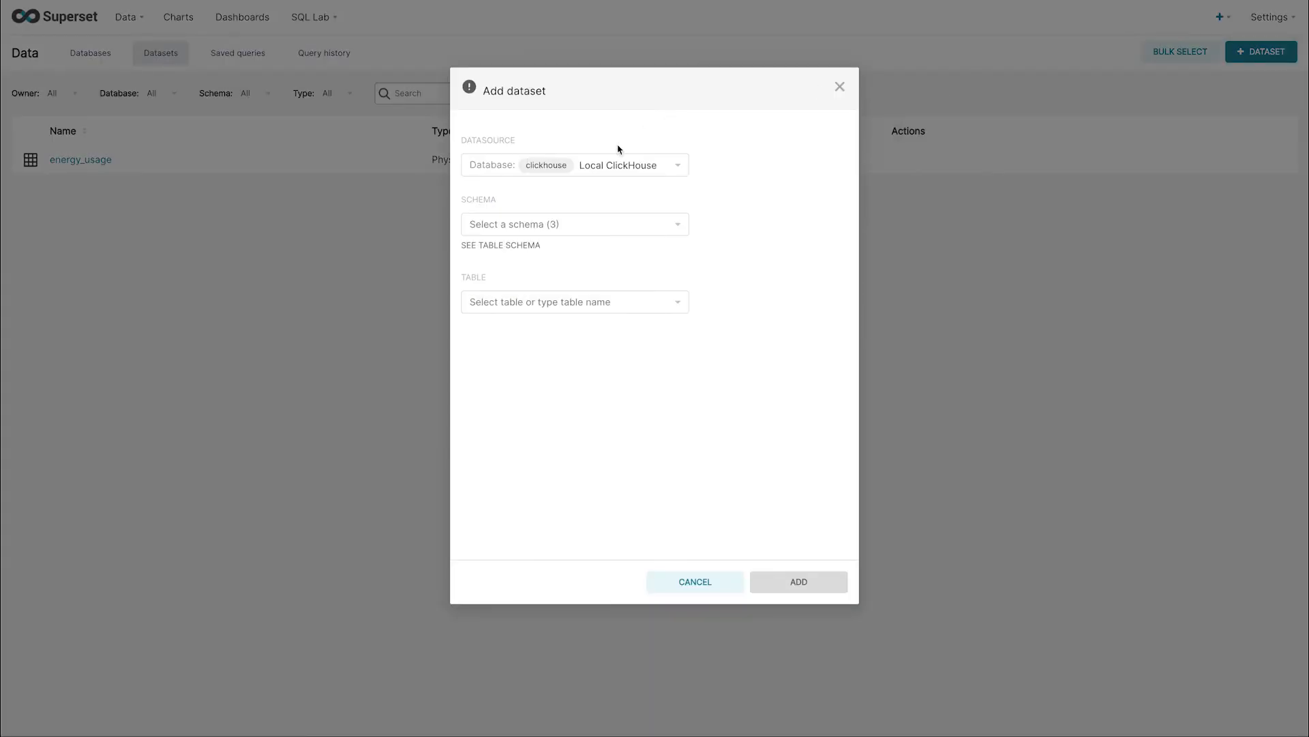
pyautogui.click(678, 231)
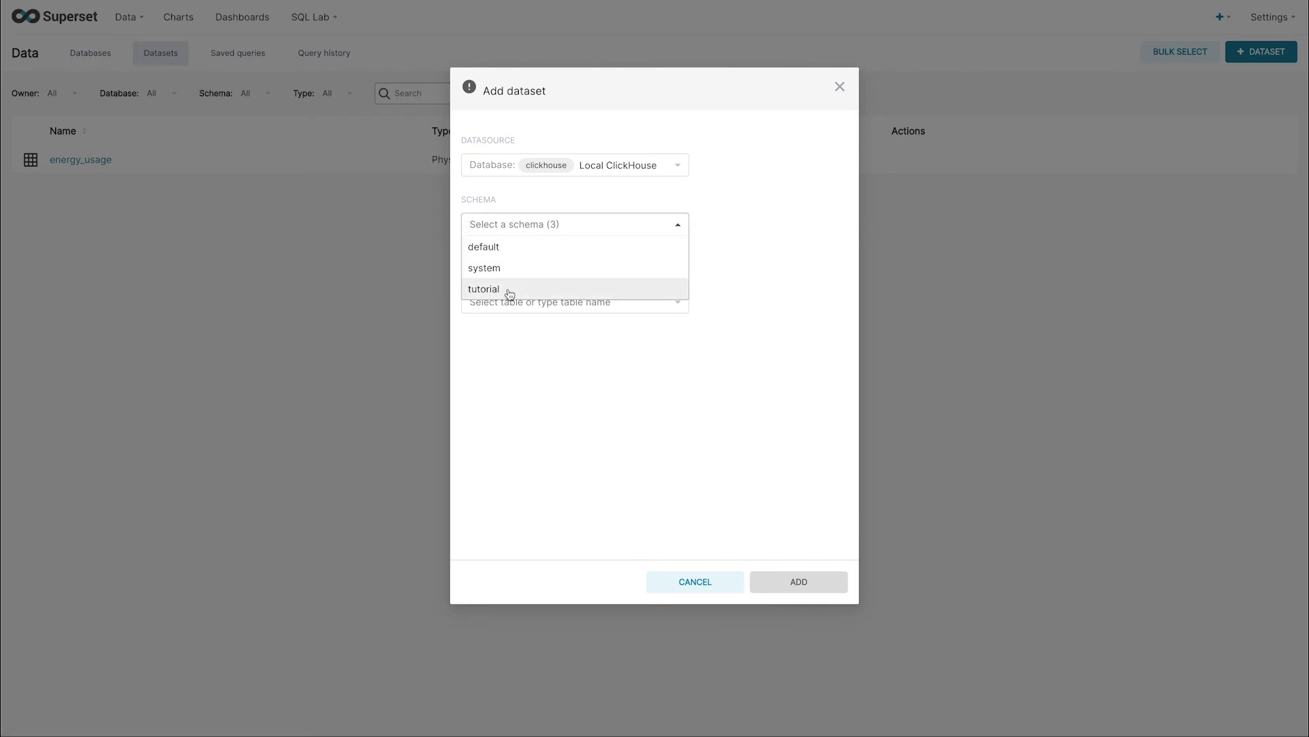
pyautogui.click(681, 165)
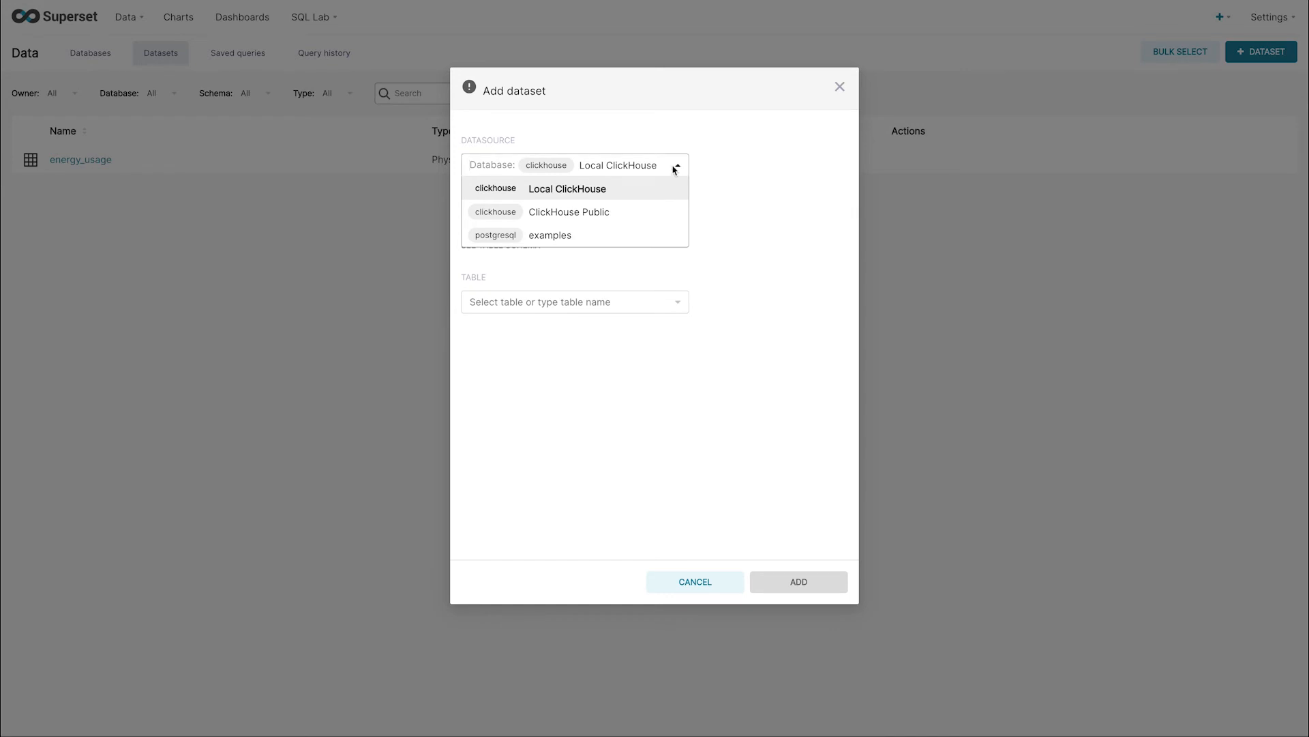
pyautogui.click(569, 212)
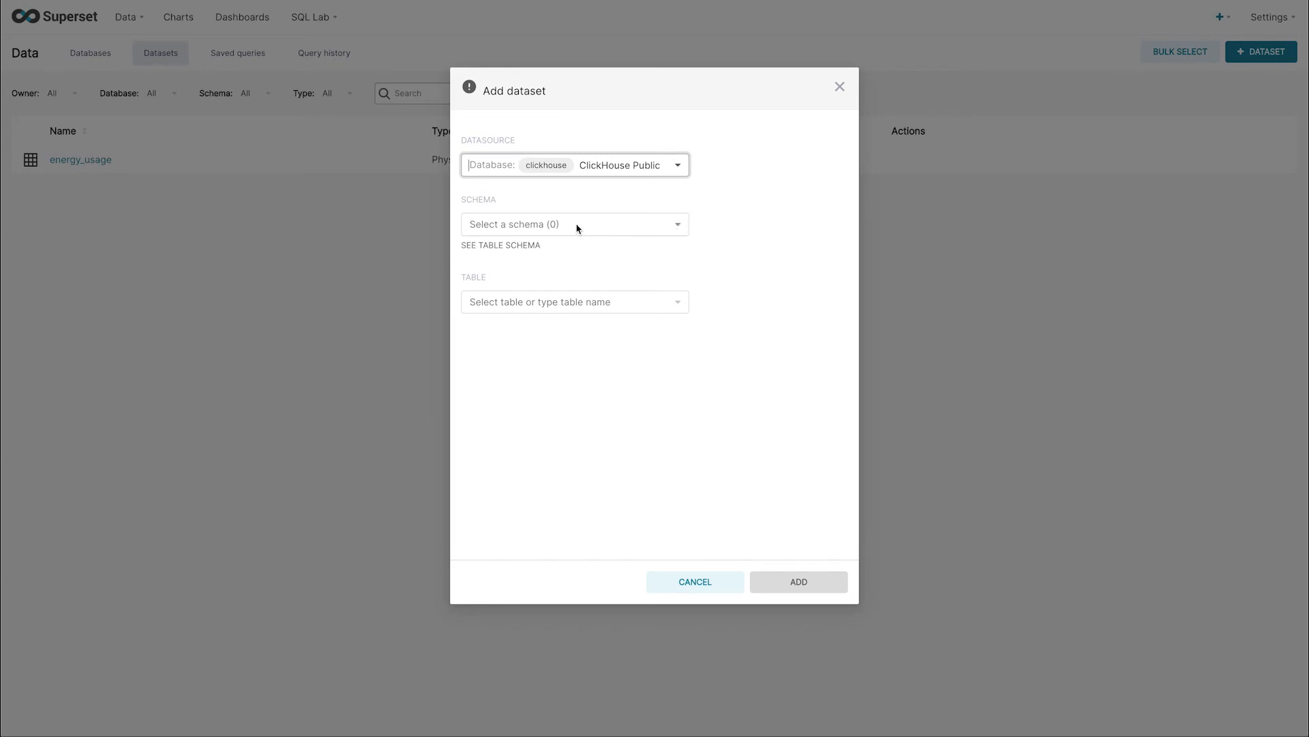
# - Set the new dataset's schema to default
pyautogui.click(618, 218)
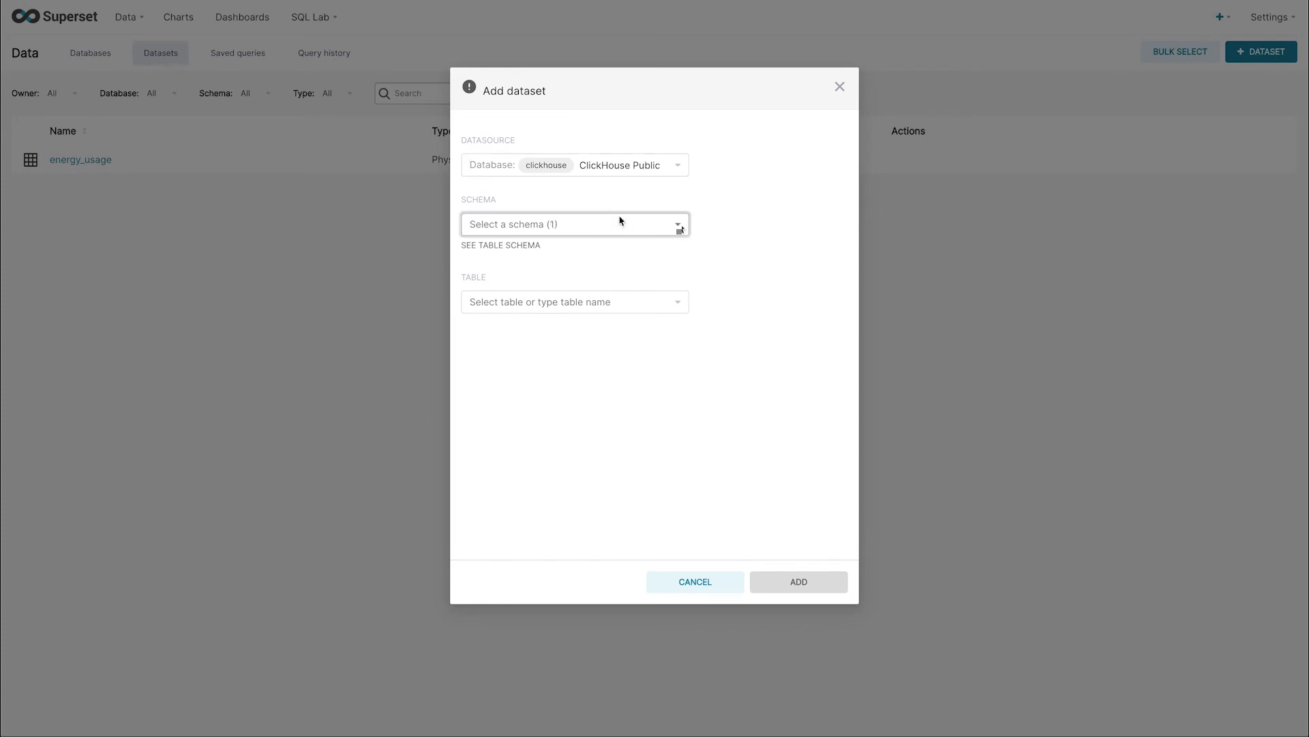
pyautogui.click(639, 306)
pyautogui.click(718, 277)
pyautogui.click(675, 225)
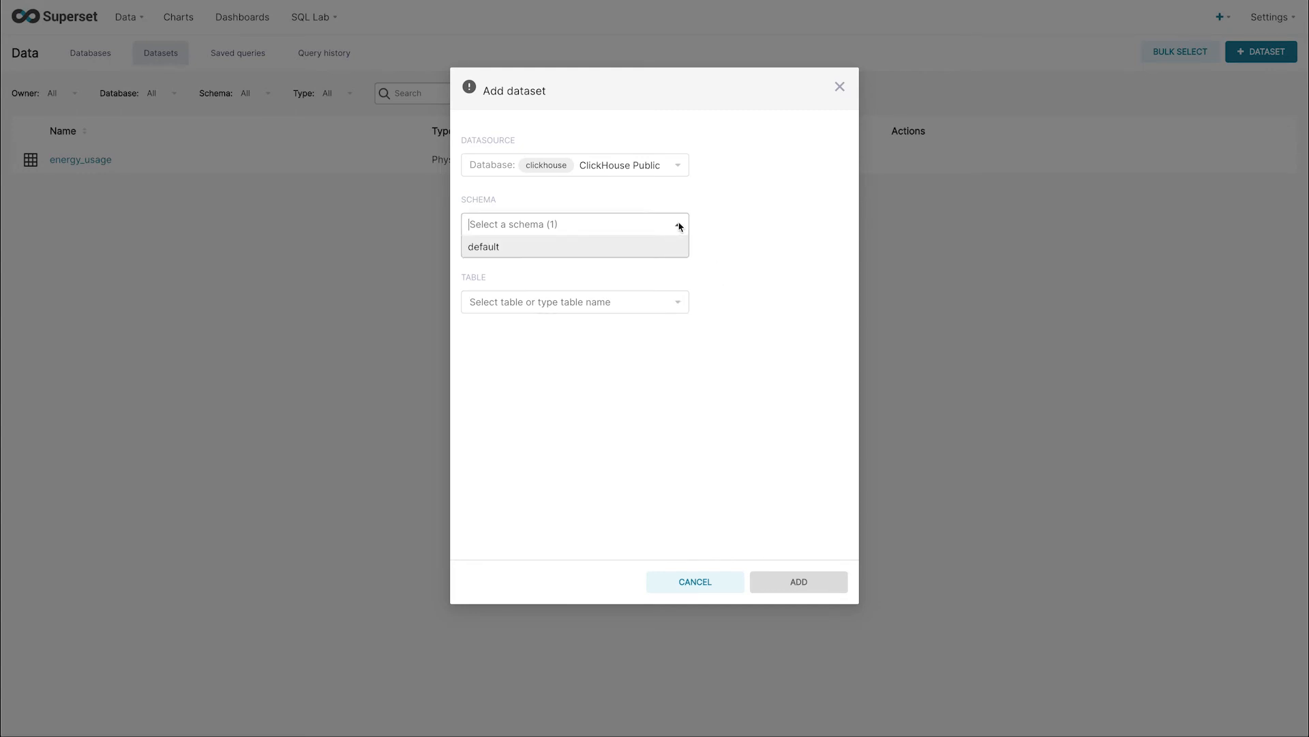
pyautogui.click(514, 247)
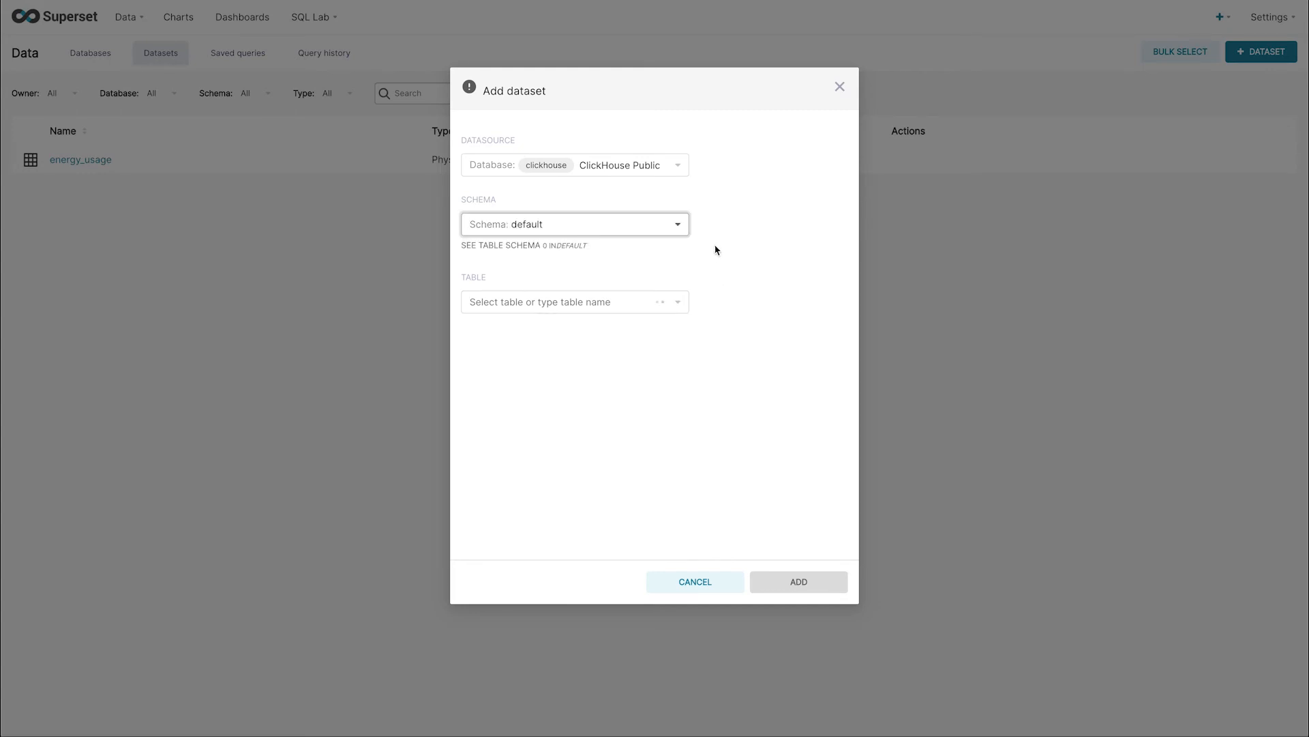
# - Choose the ontime table and add it as the dataset
pyautogui.click(681, 304)
pyautogui.click(680, 303)
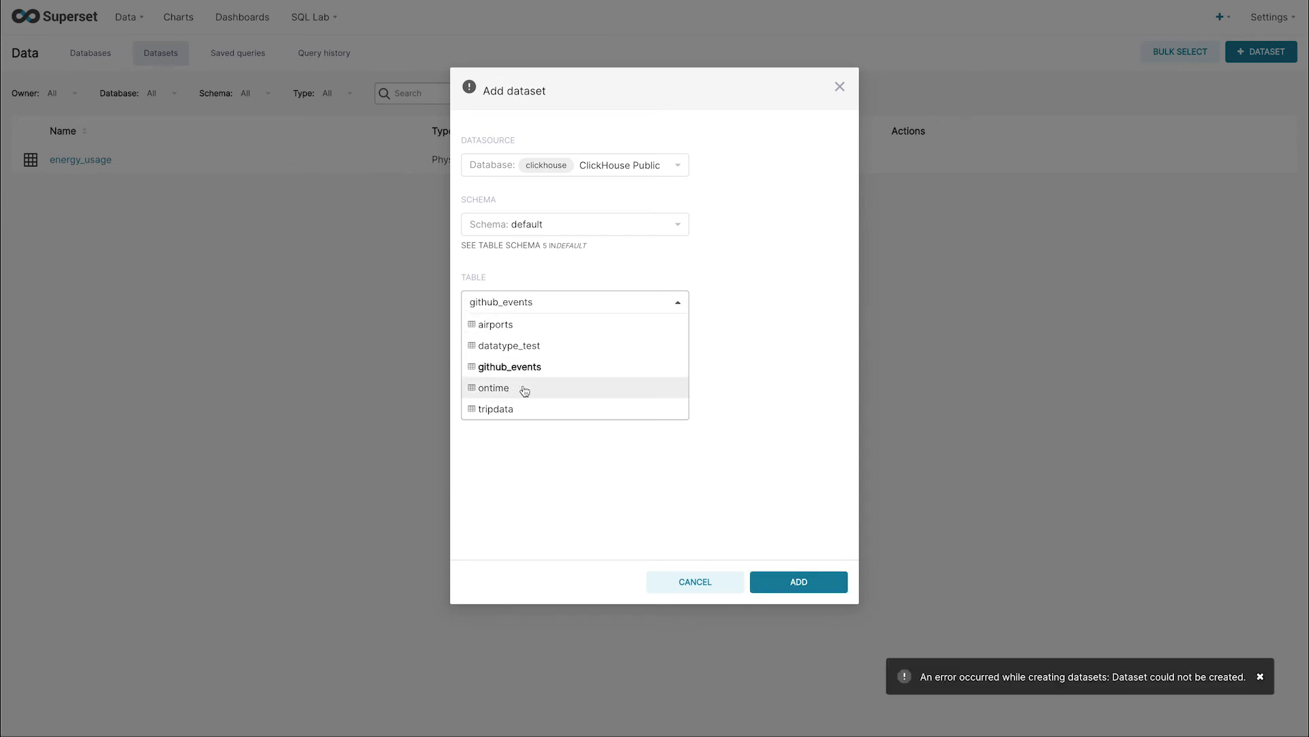
pyautogui.click(526, 387)
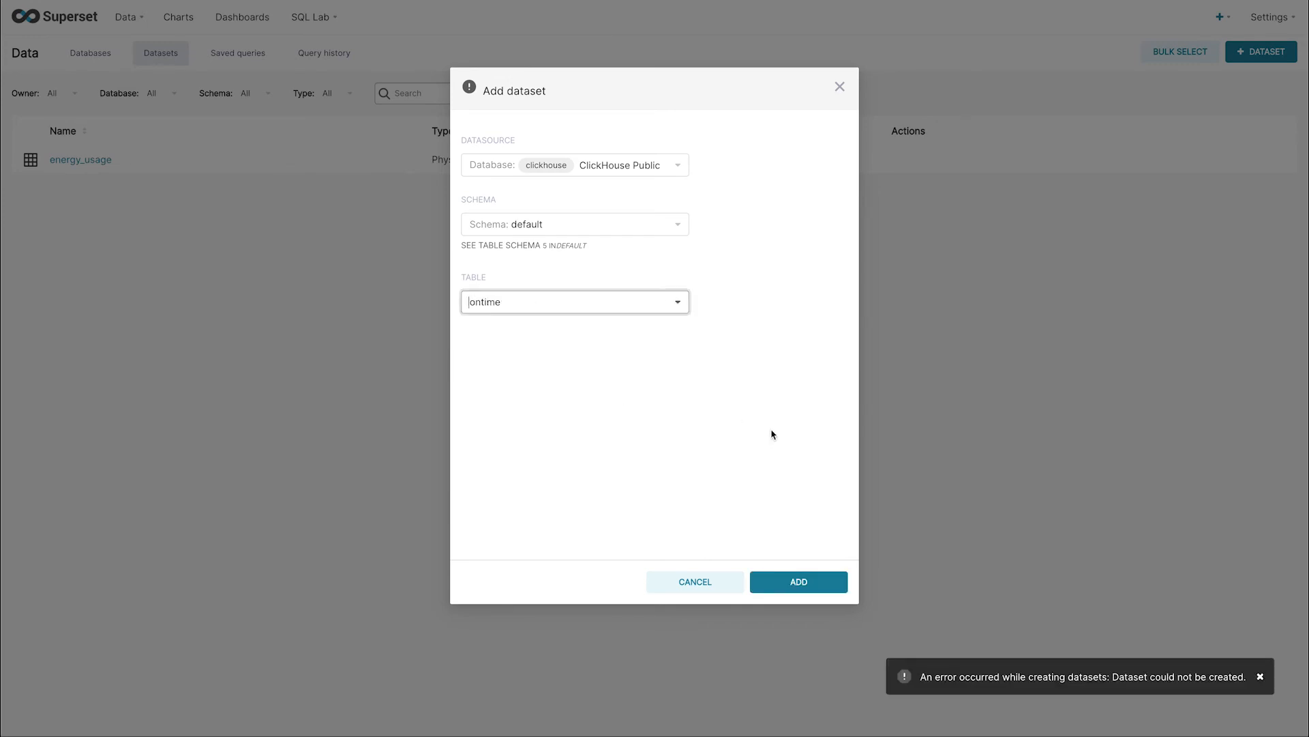
pyautogui.click(803, 585)
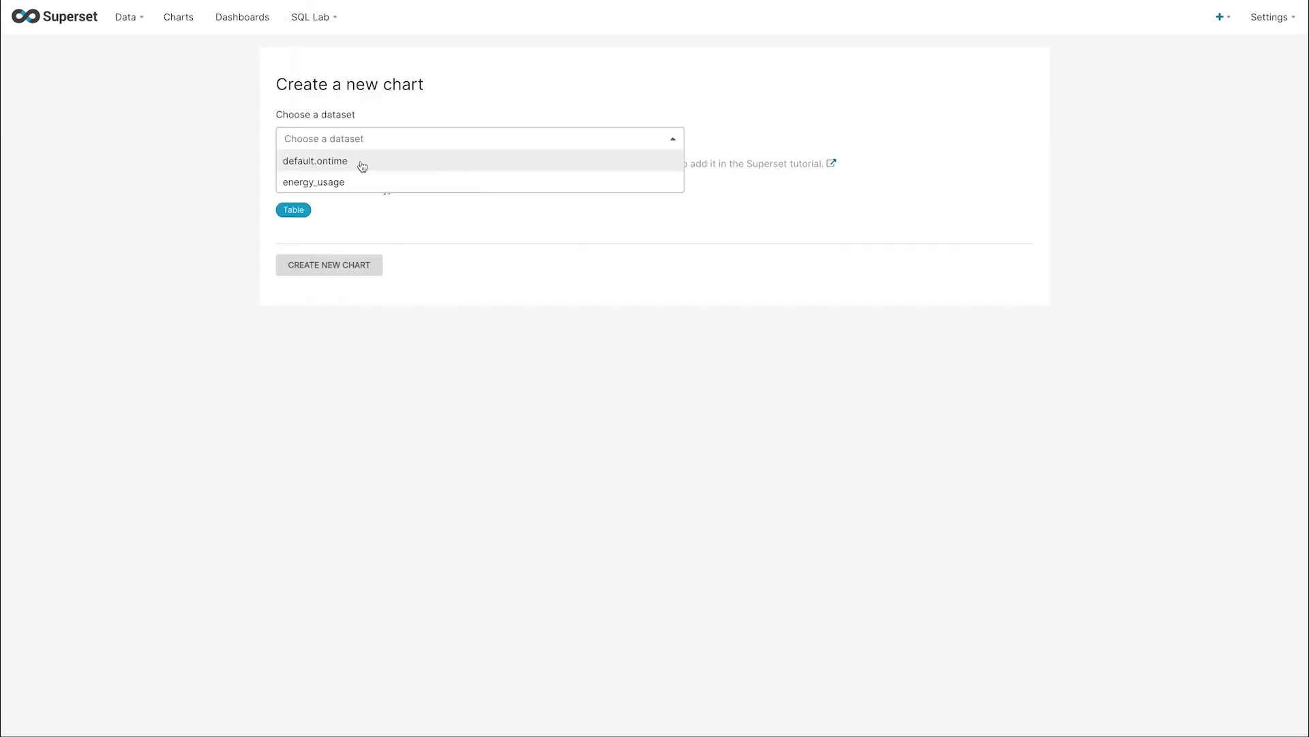
# - Create a new table chart based on the default.ontime dataset
pyautogui.click(362, 164)
pyautogui.click(378, 272)
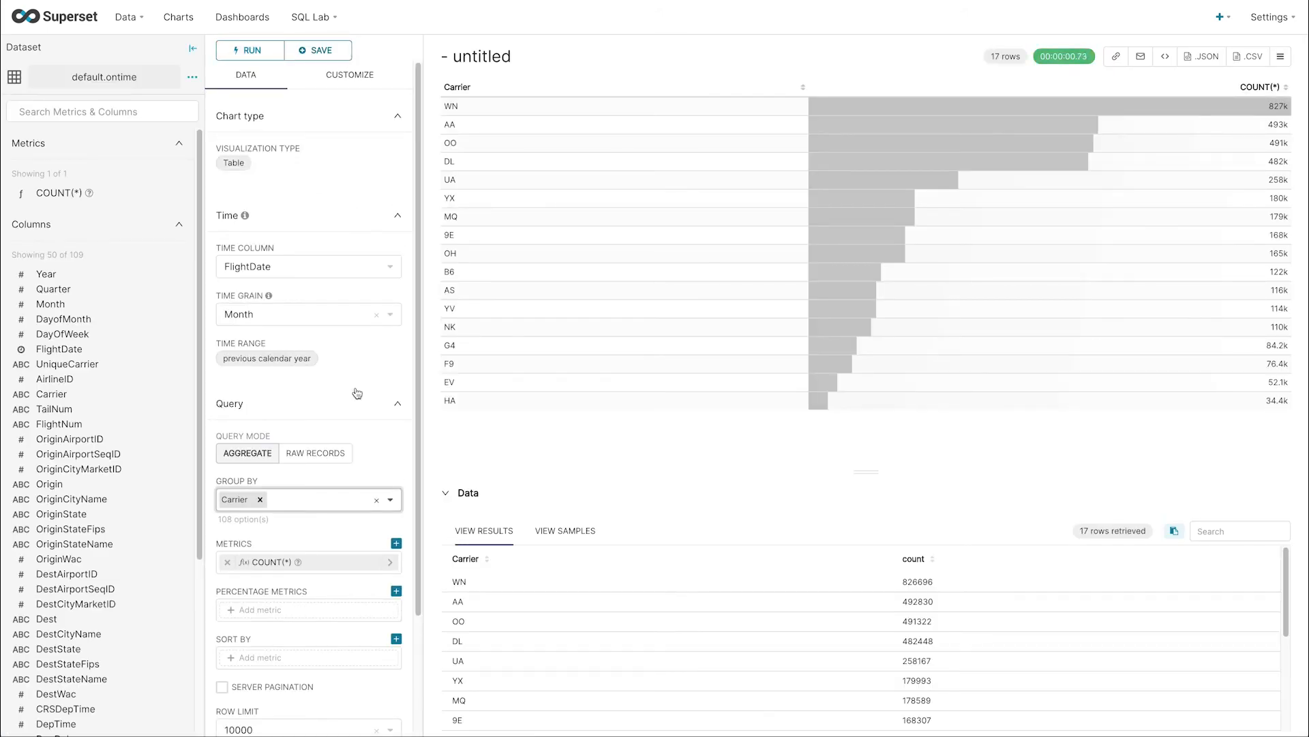
# - Change the flight chart's visualization type from Table to Line Chart and run its query
pyautogui.click(233, 165)
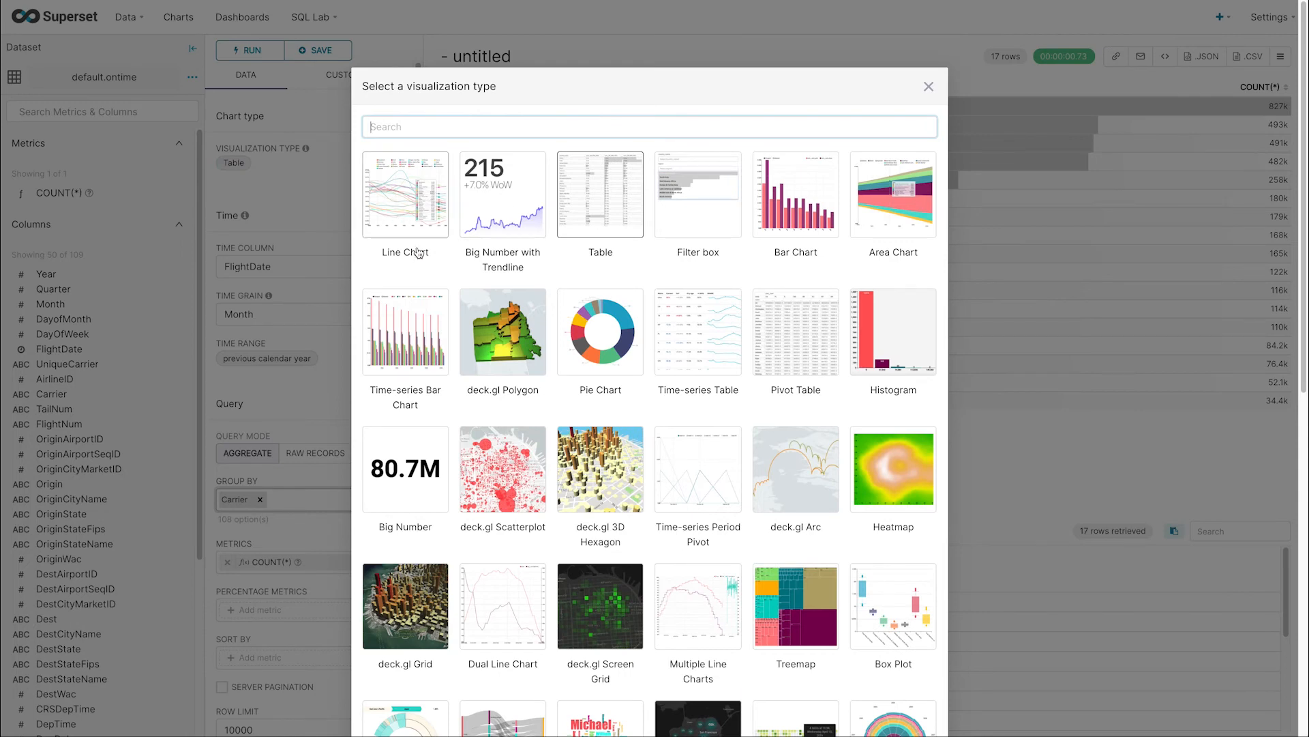
pyautogui.click(412, 201)
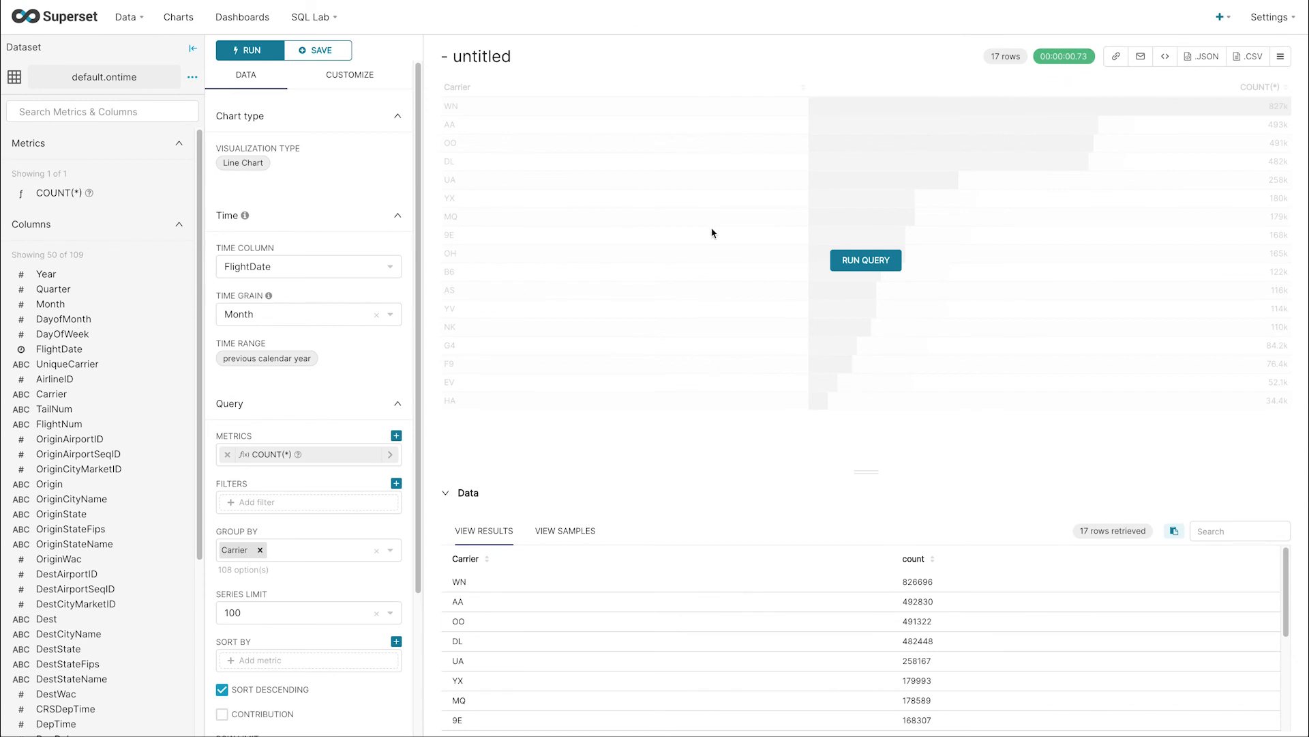
pyautogui.click(871, 262)
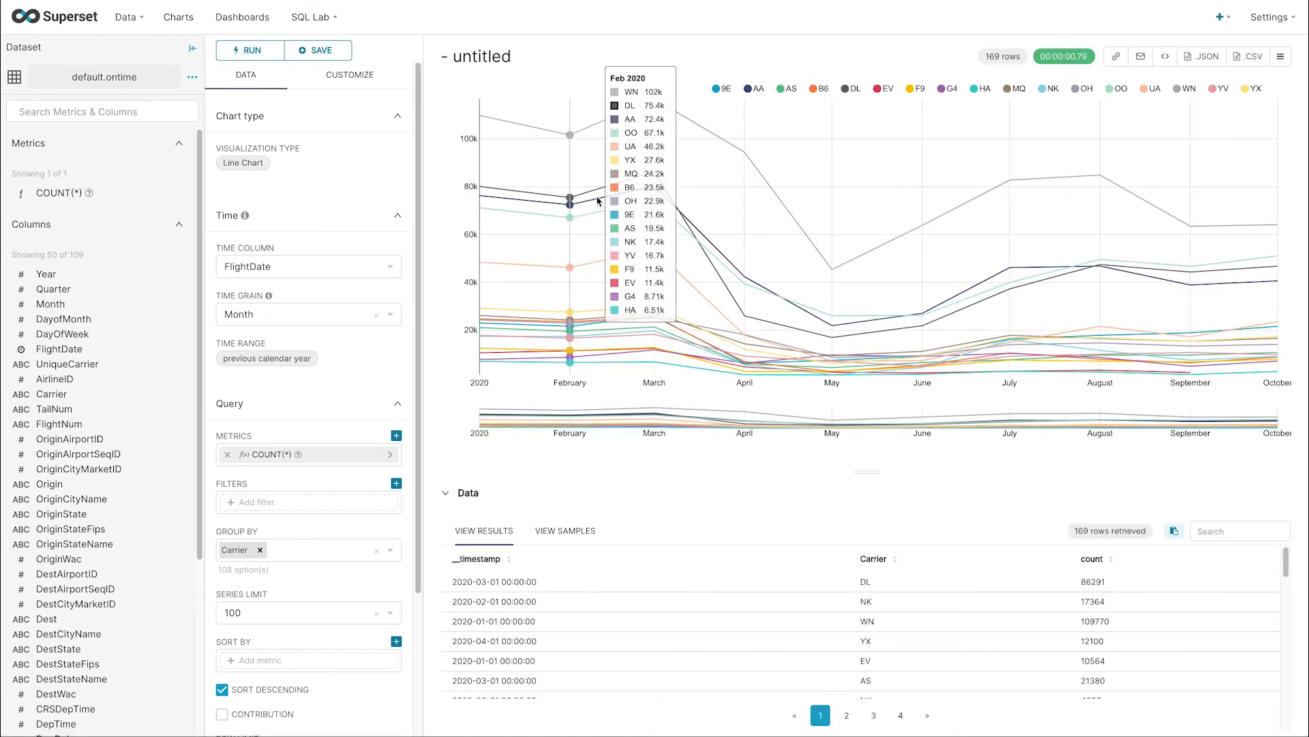
pyautogui.moveTo(652, 190)
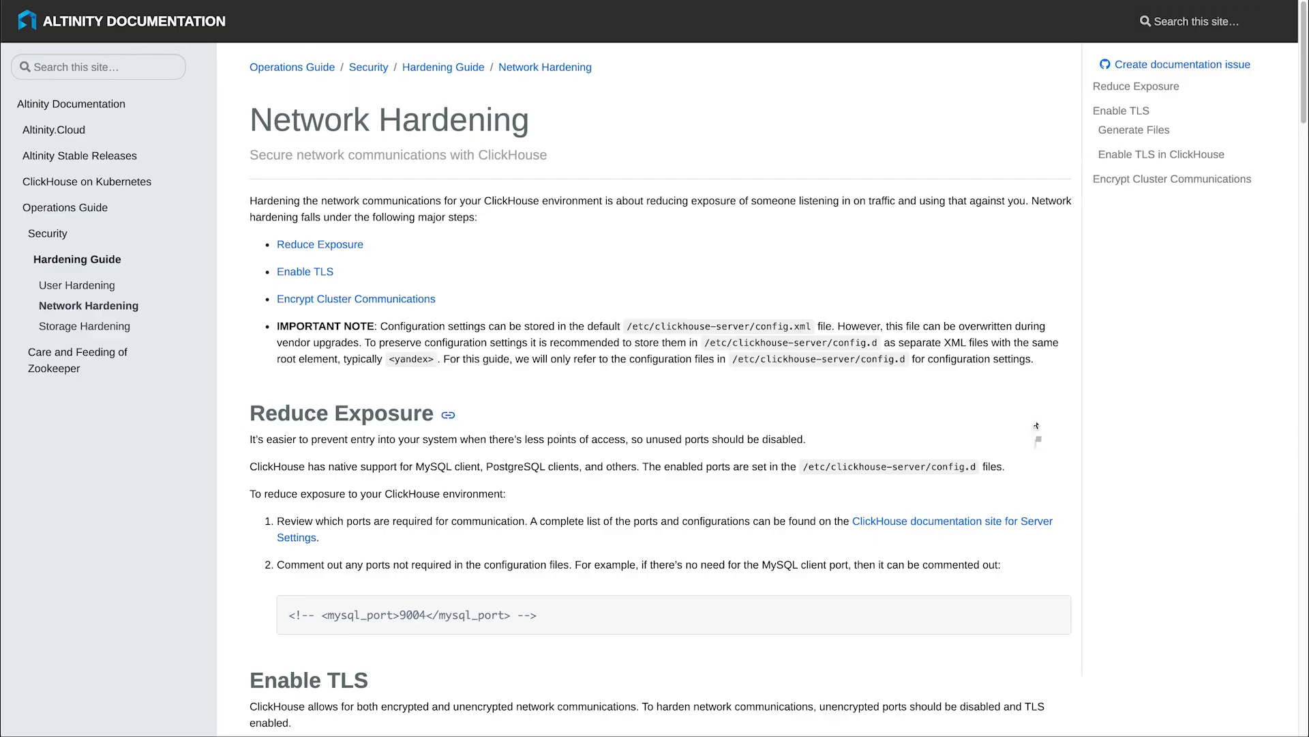
# - Switch to the Altinity documentation and read the Network Hardening page through the Enable TLS and Generate Files sections
pyautogui.scroll(-1, 1037, 421)
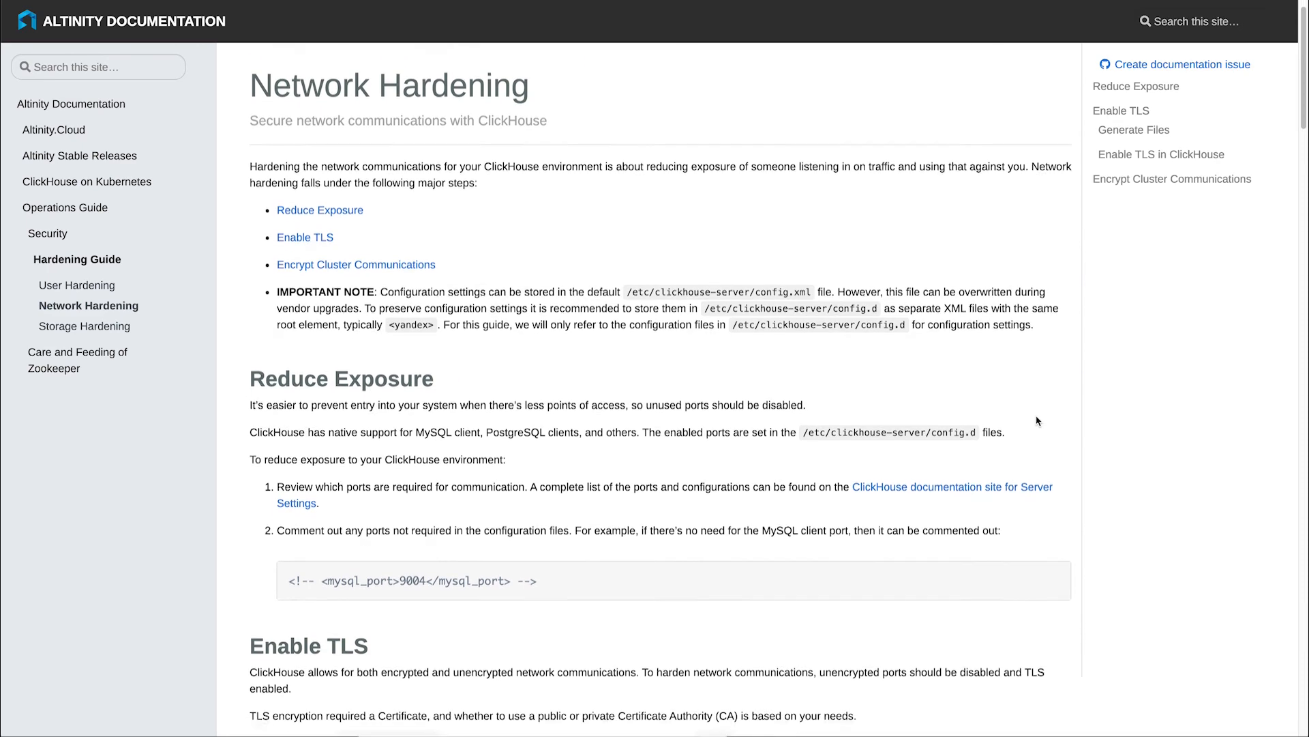
pyautogui.scroll(-3, 1036, 421)
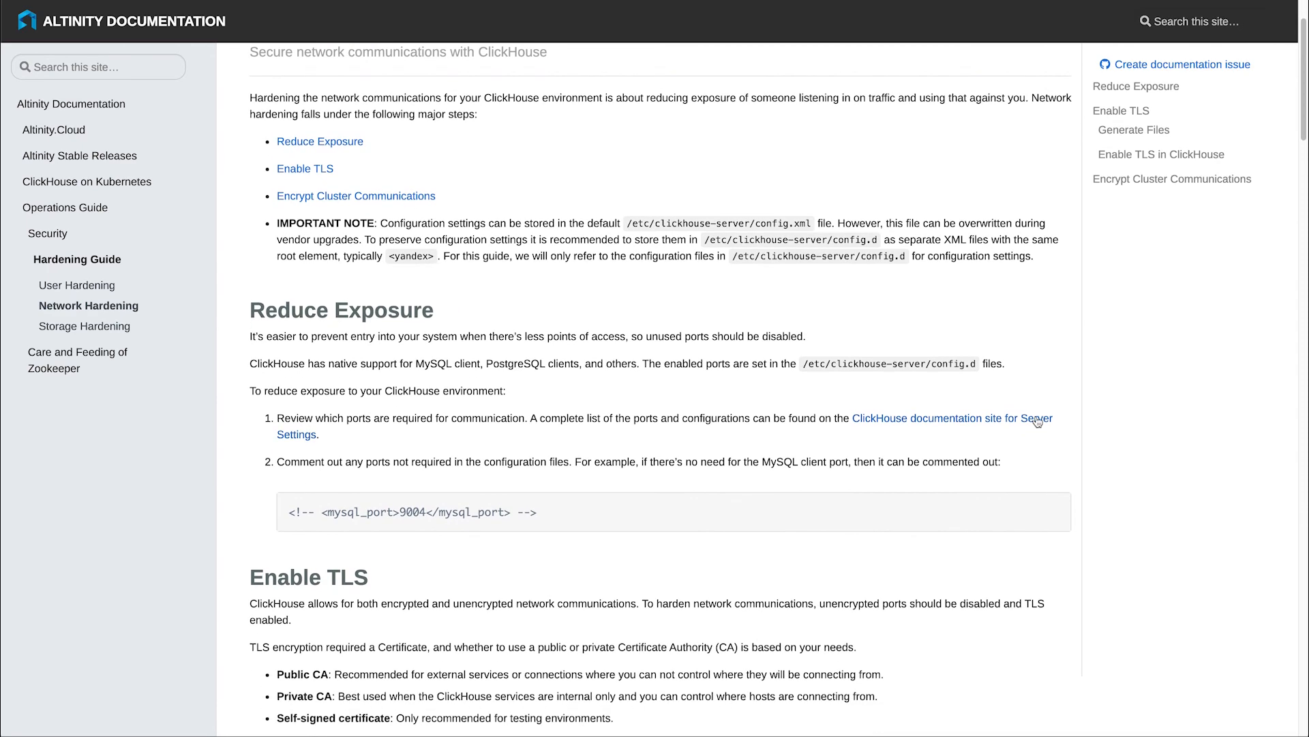
pyautogui.scroll(-2, 1037, 422)
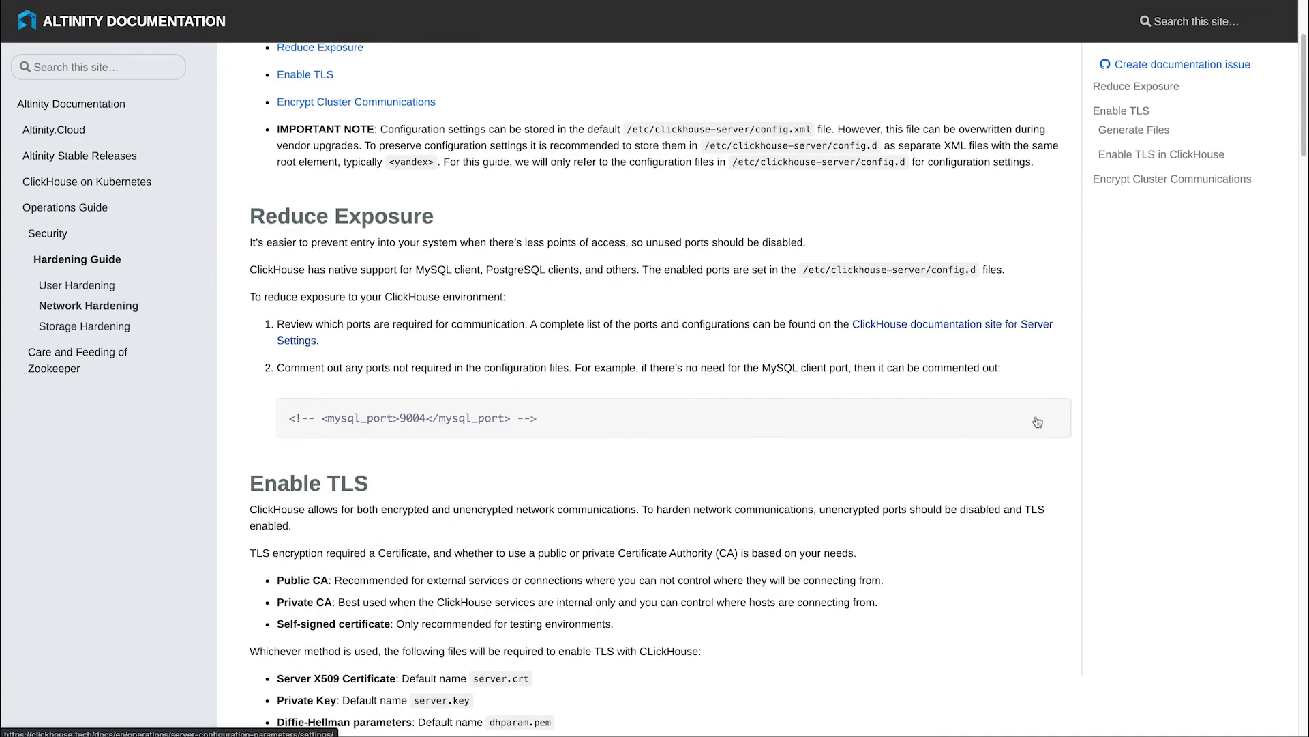
pyautogui.scroll(-4, 1038, 422)
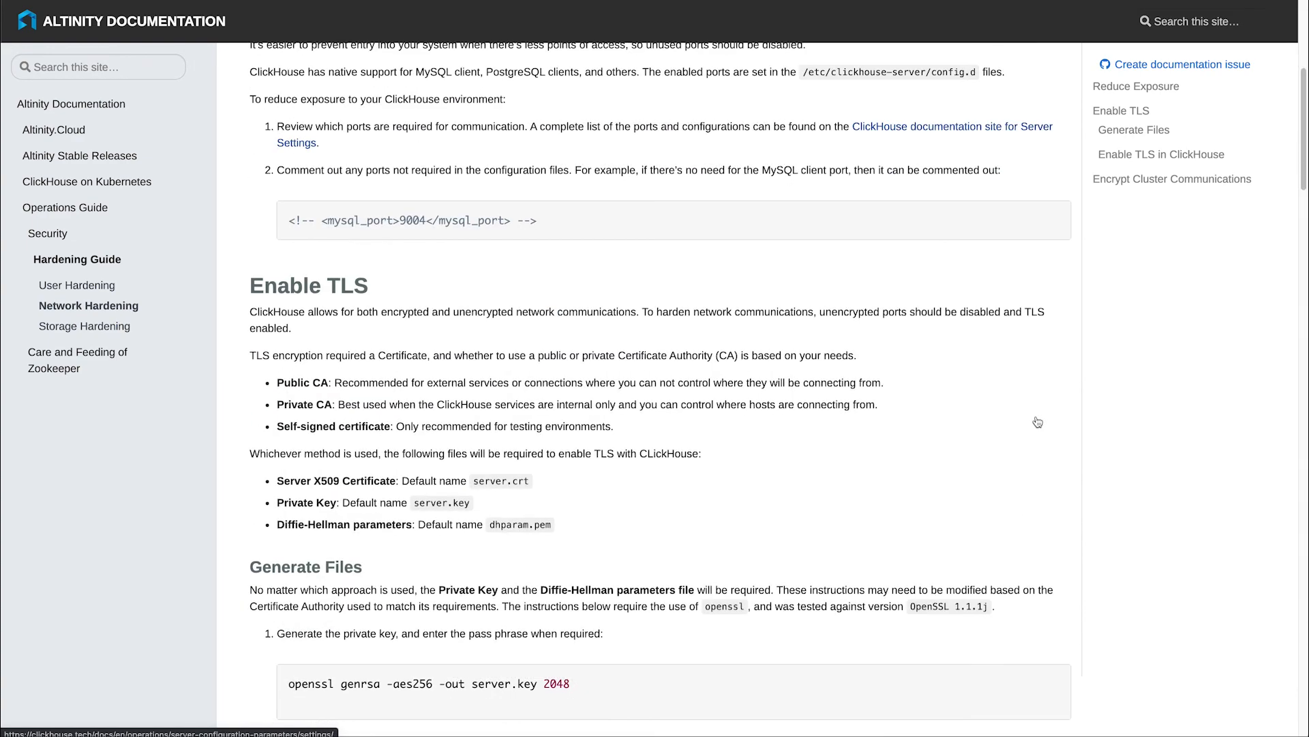
pyautogui.scroll(-4, 1038, 422)
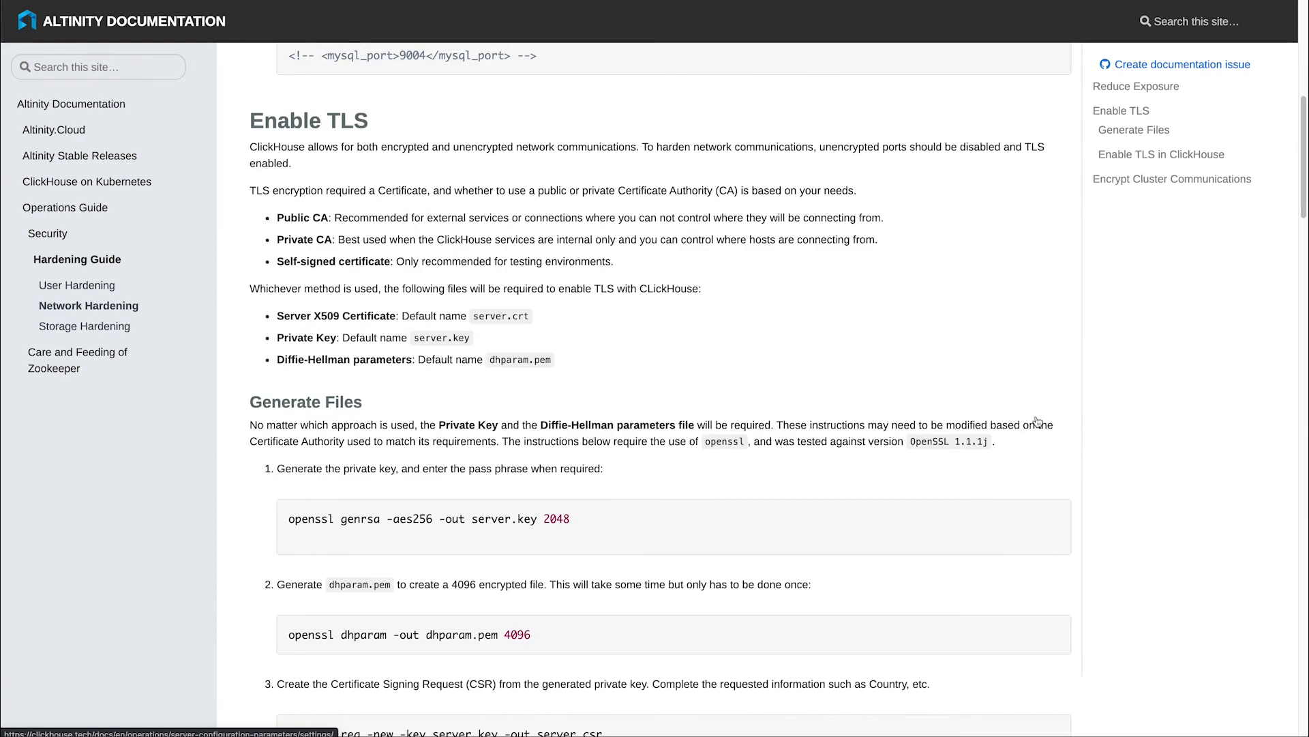
pyautogui.scroll(-4, 1037, 421)
pyautogui.scroll(-1, 1038, 421)
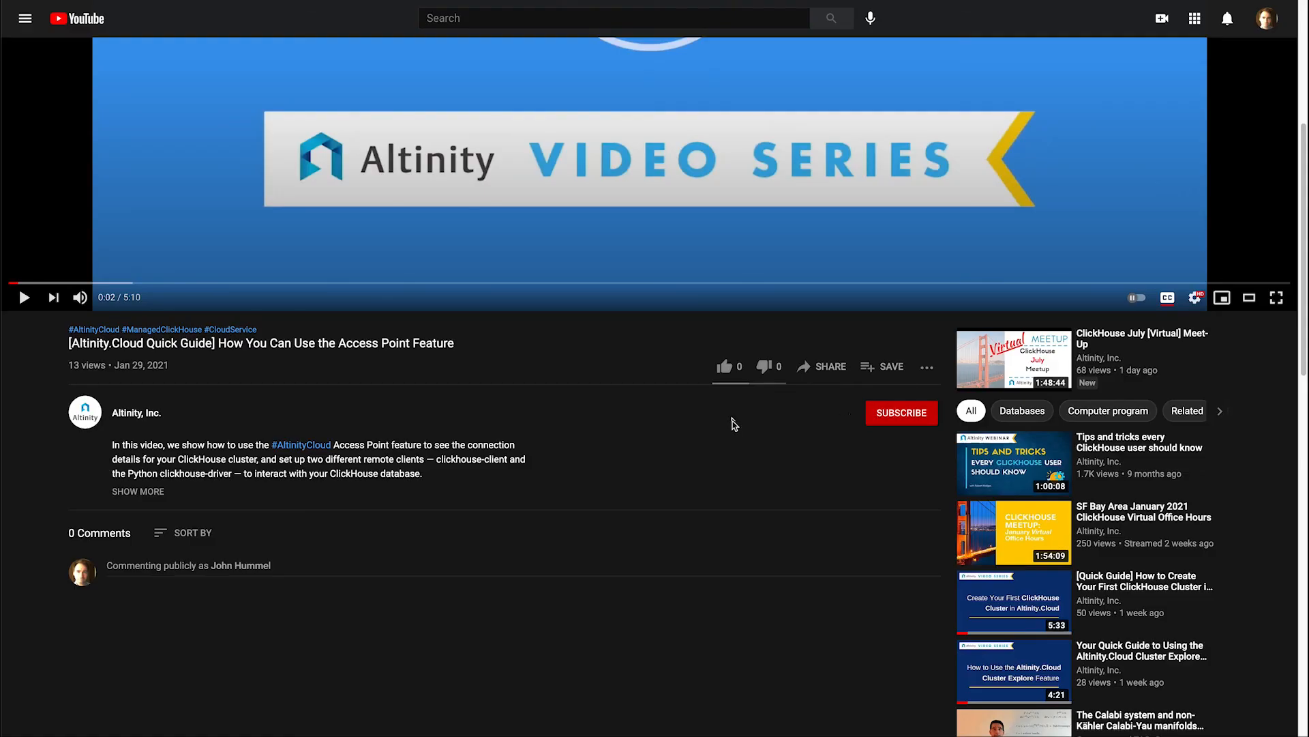
# - Subscribe to the Altinity, Inc. channel from its YouTube video page
pyautogui.click(908, 410)
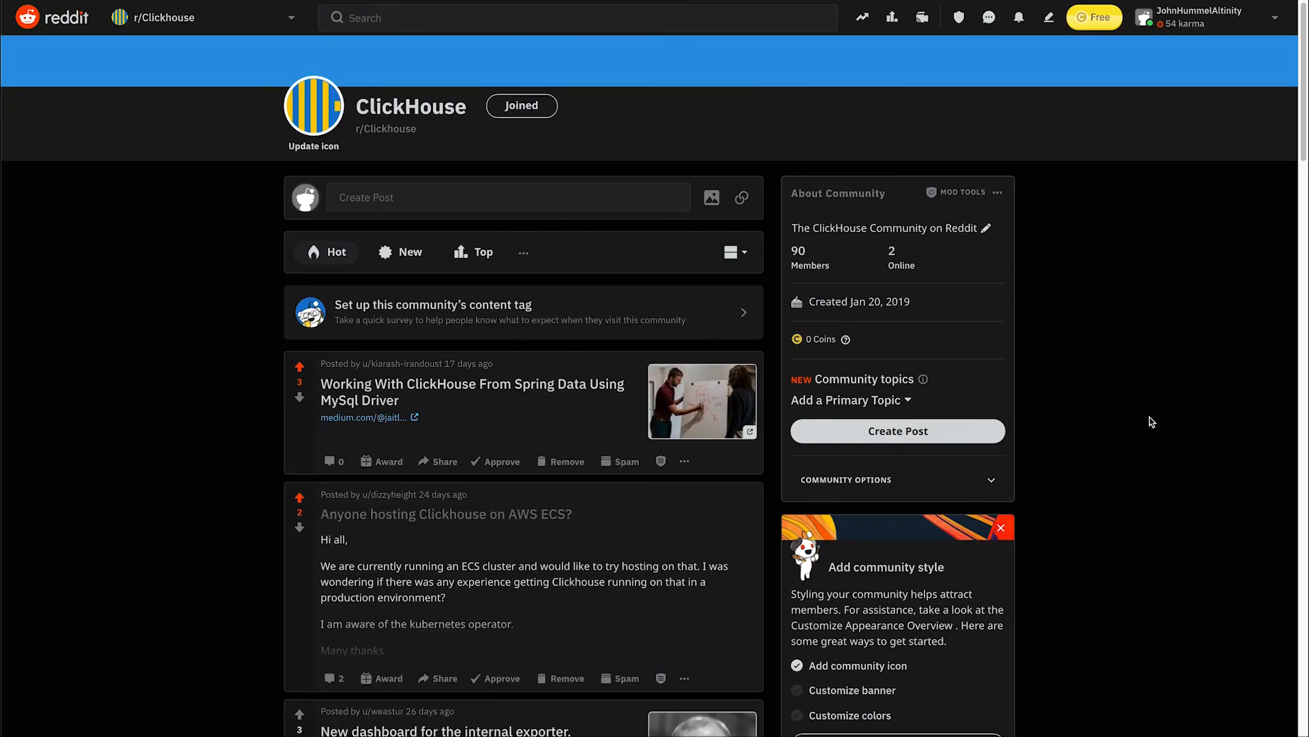
# - Switch to the r/Clickhouse community on Reddit and look through its posts
pyautogui.scroll(-2, 1152, 422)
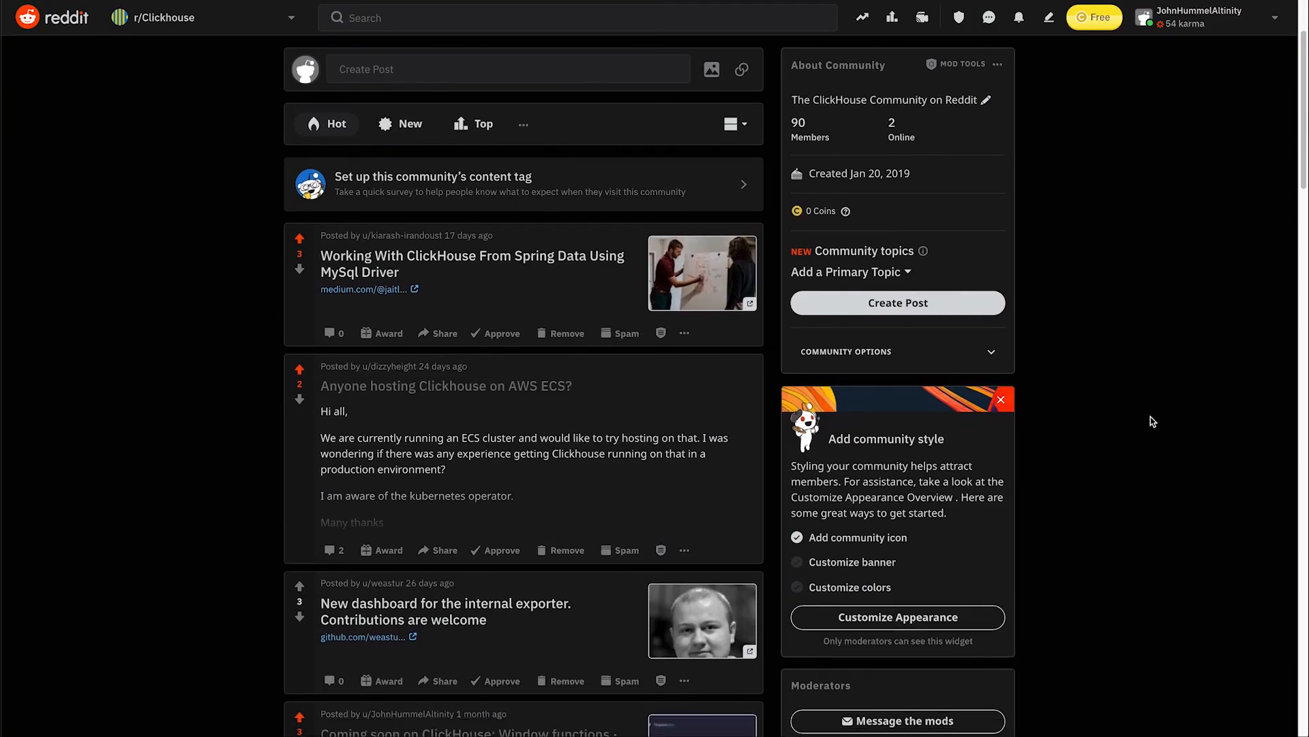
pyautogui.scroll(-4, 1151, 418)
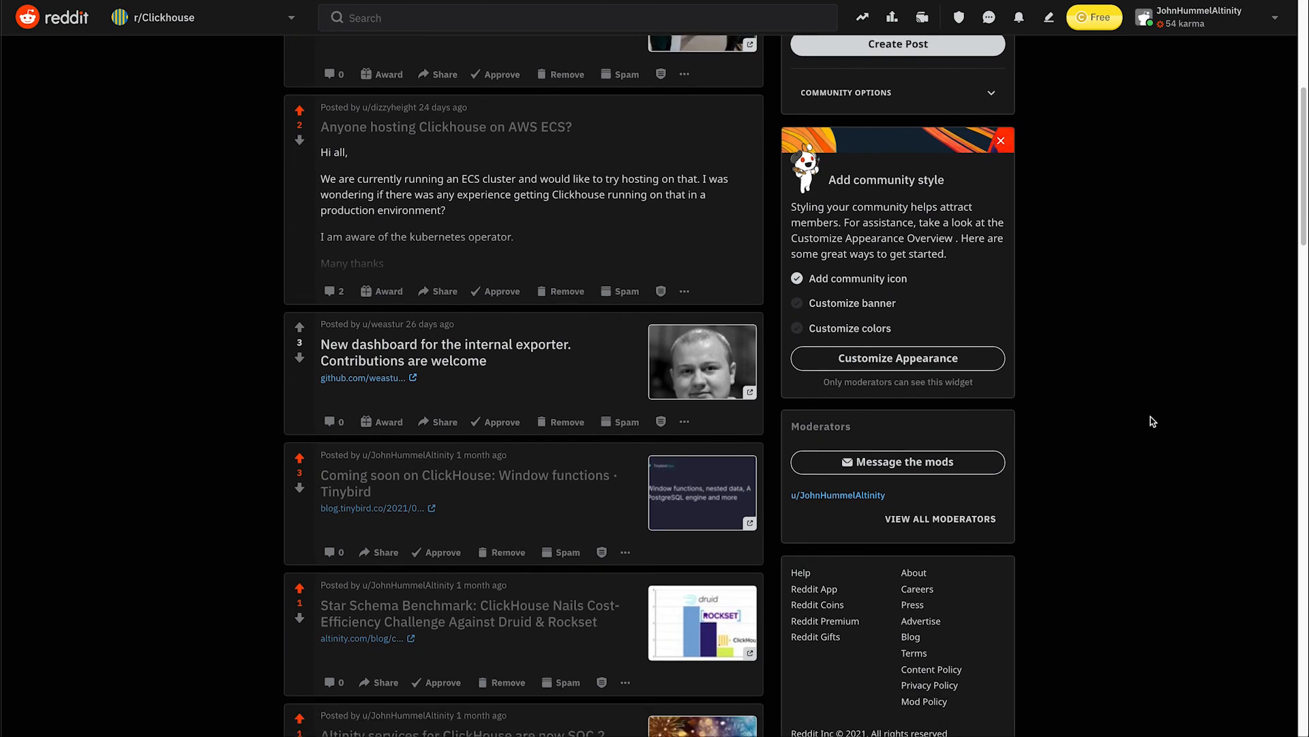
pyautogui.scroll(-3, 1152, 421)
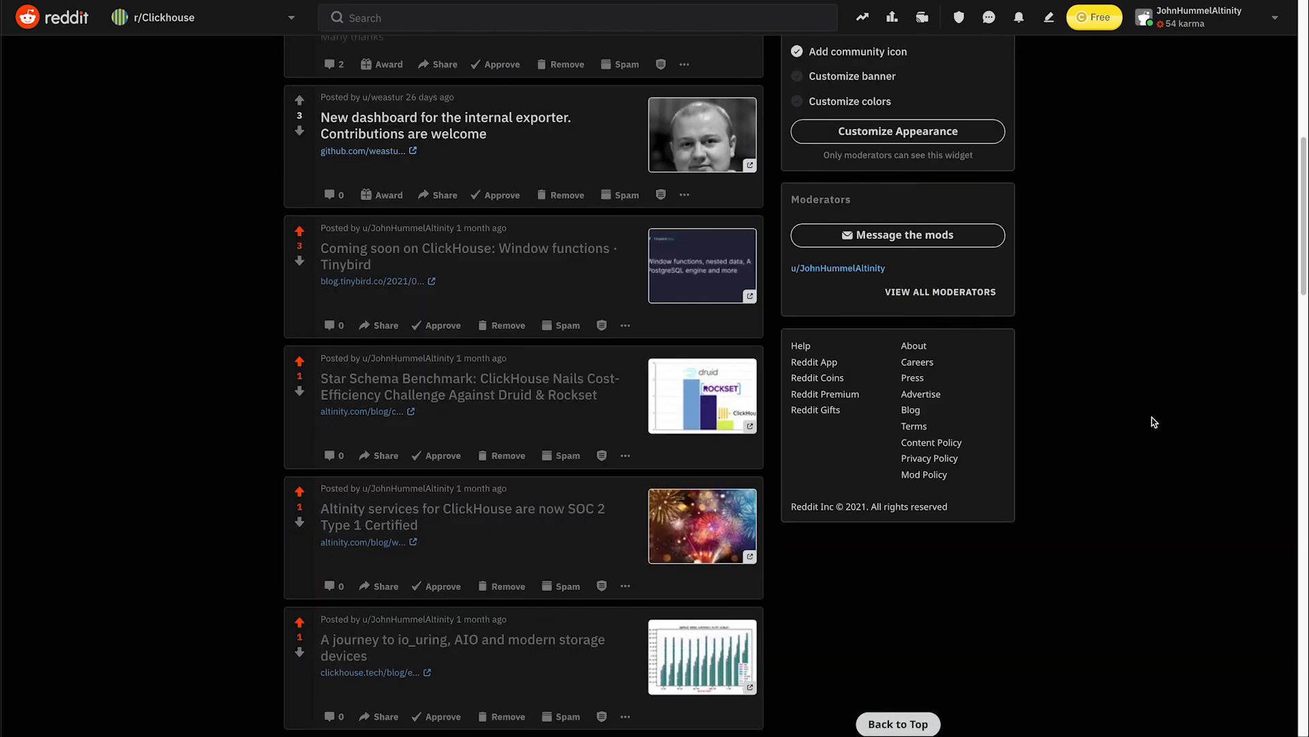
pyautogui.scroll(-1, 1152, 422)
pyautogui.scroll(-3, 1151, 421)
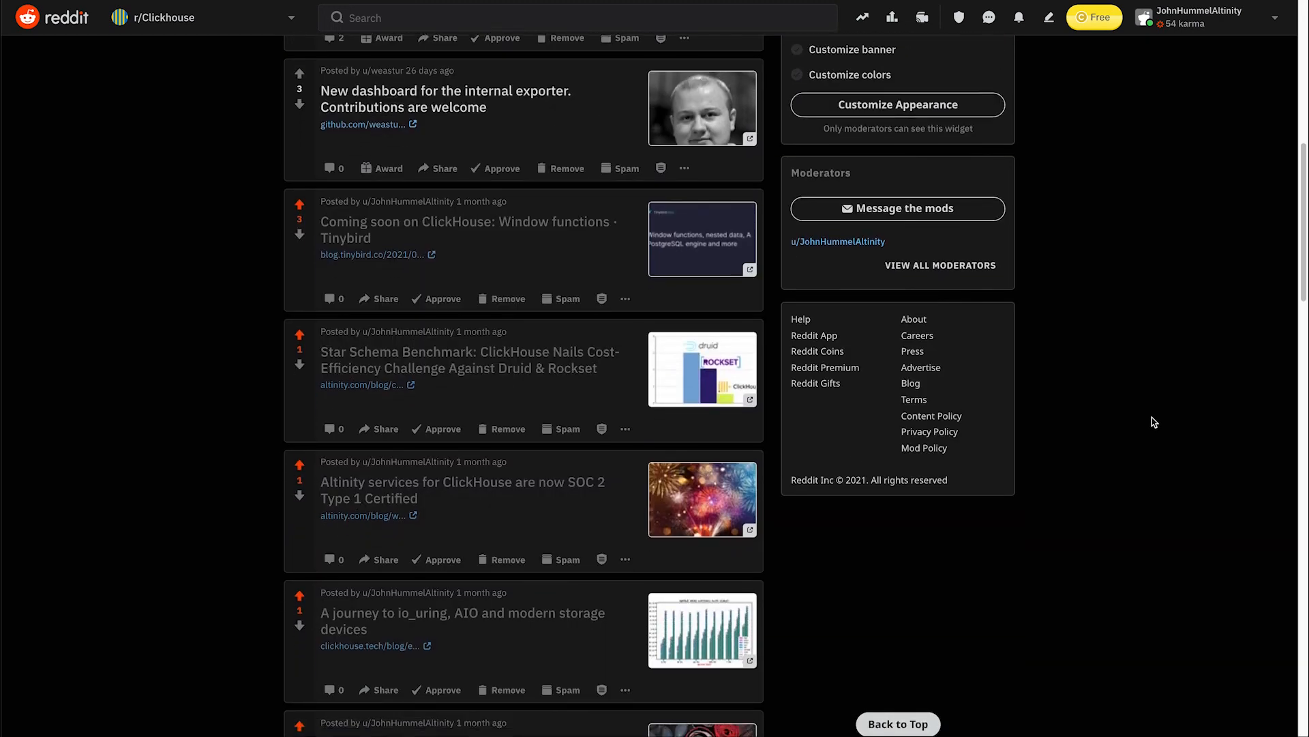